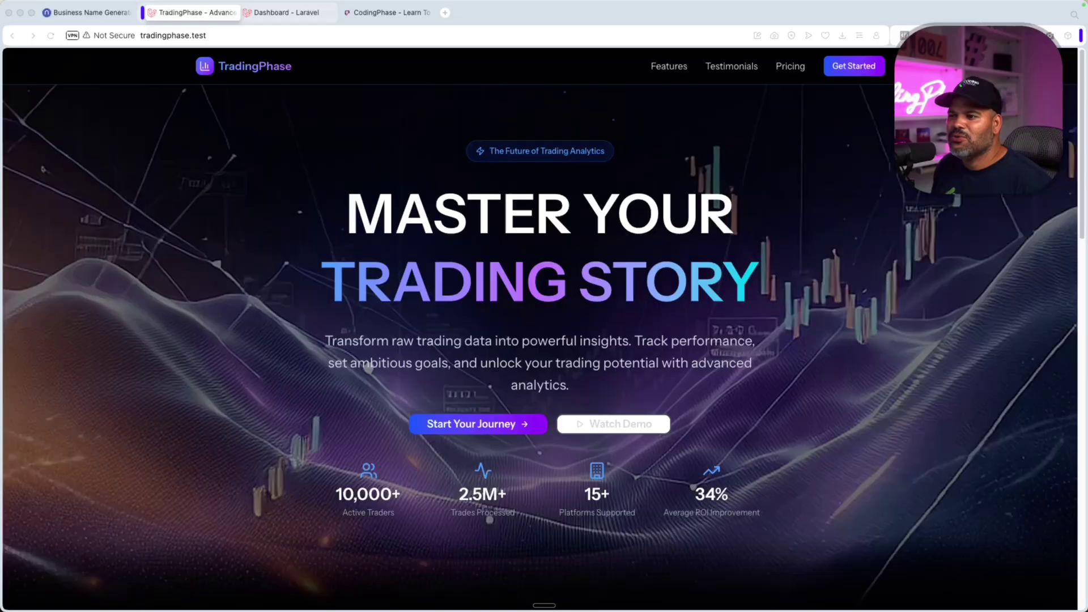
scroll(544, 340, "down", 5)
scroll(545, 340, "down", 5)
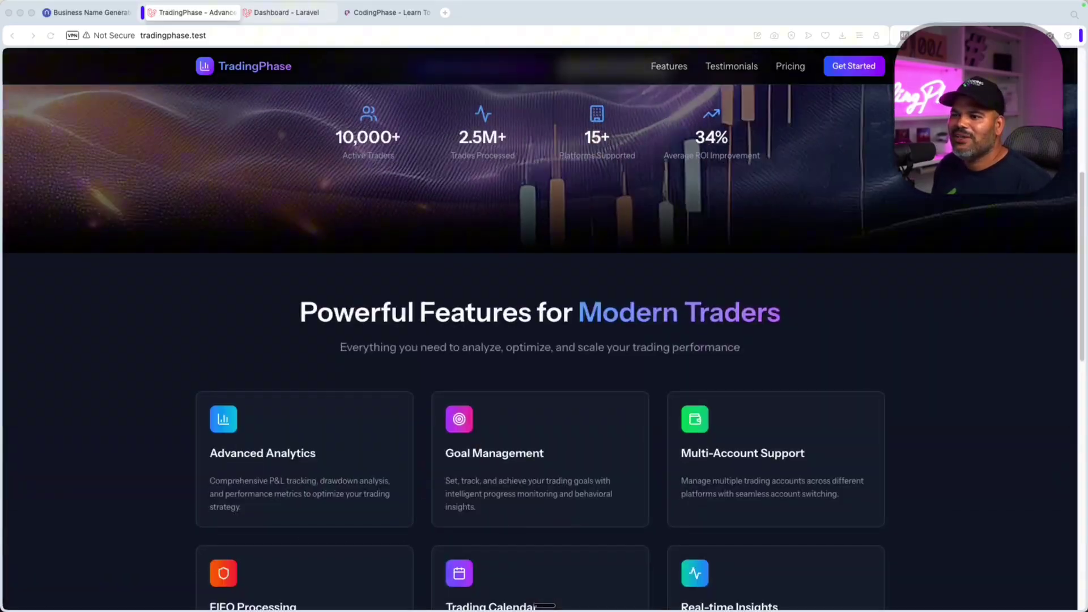
scroll(544, 341, "down", 5)
scroll(544, 340, "down", 2)
scroll(544, 340, "down", 5)
scroll(544, 340, "down", 4)
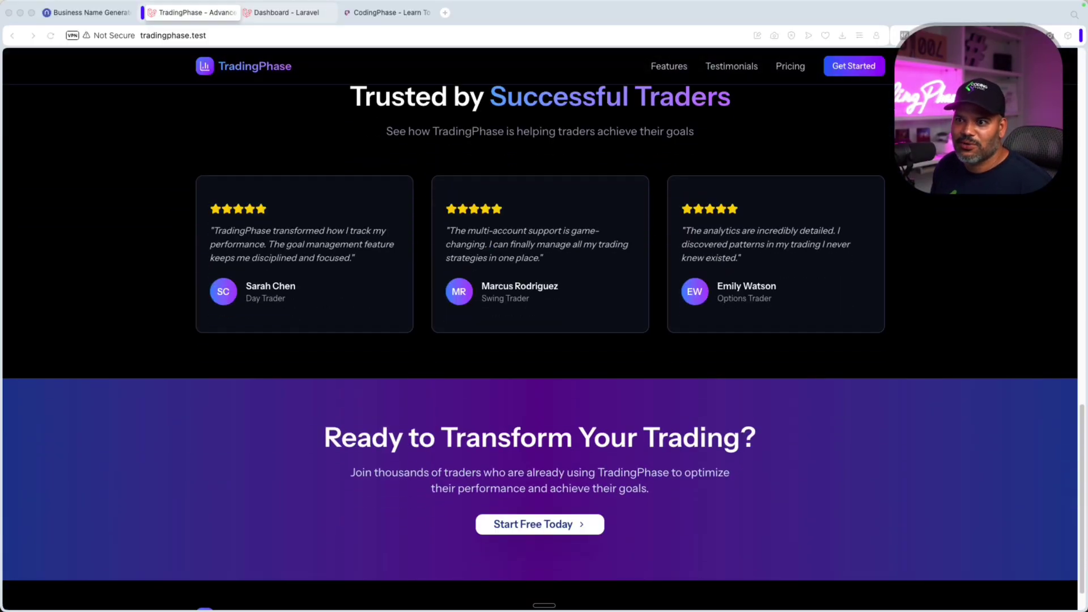
scroll(544, 341, "down", 1)
scroll(544, 341, "down", 1)
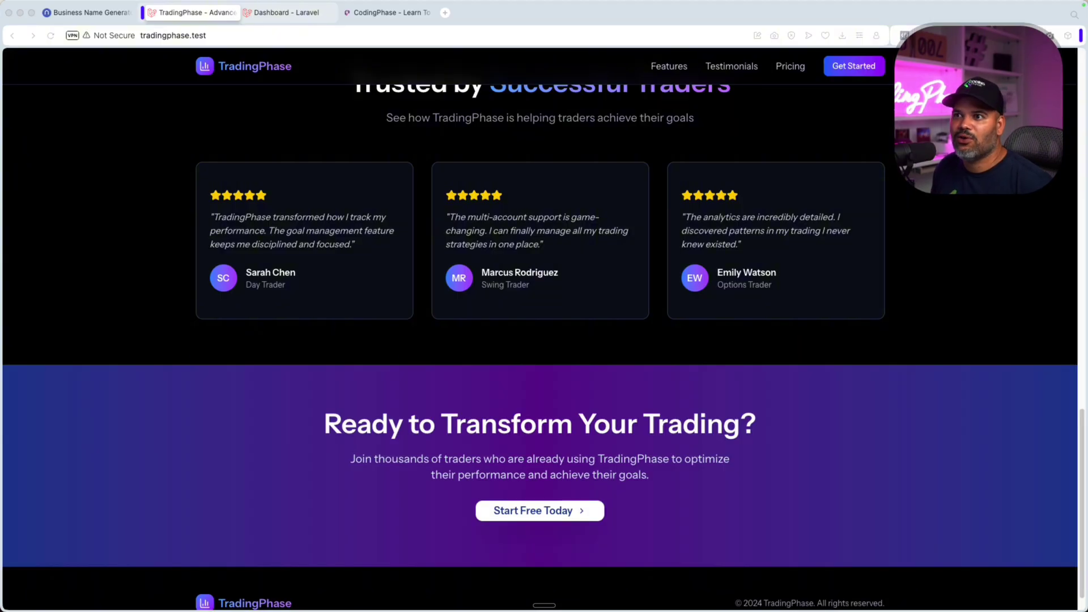
Tour the TradingPhase dashboard, Goals page and Reports Overview with P&L chart and trade metrics.
left_click(280, 12)
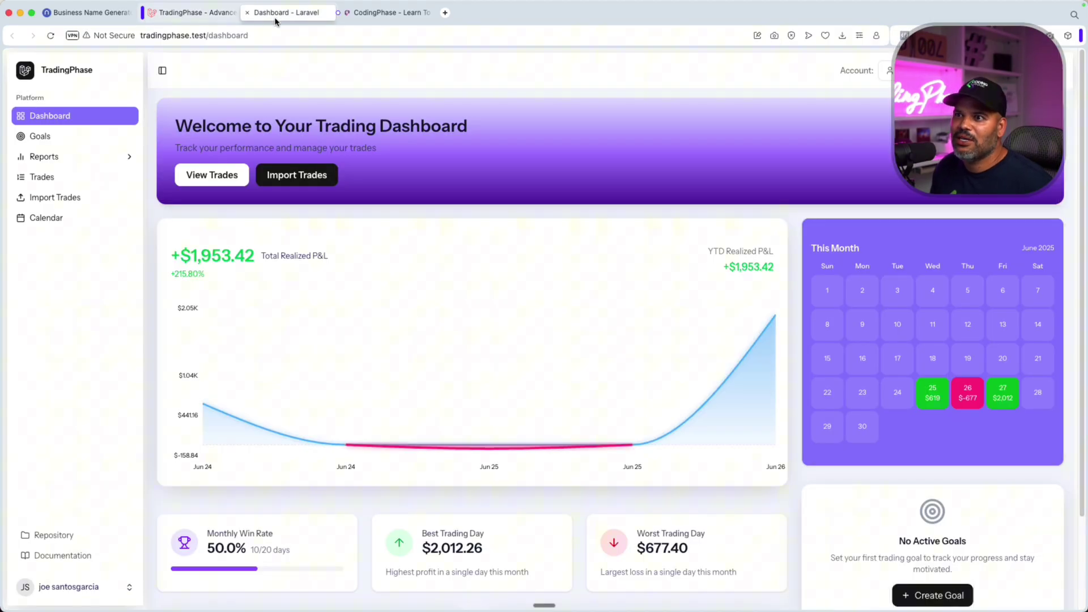
left_click(88, 139)
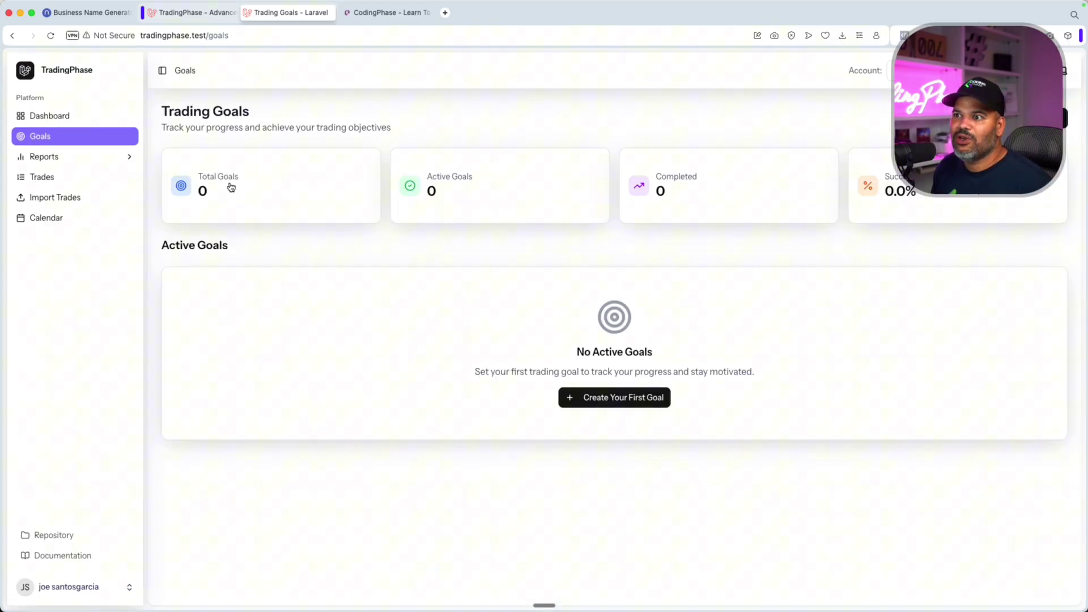
left_click(94, 162)
left_click(95, 175)
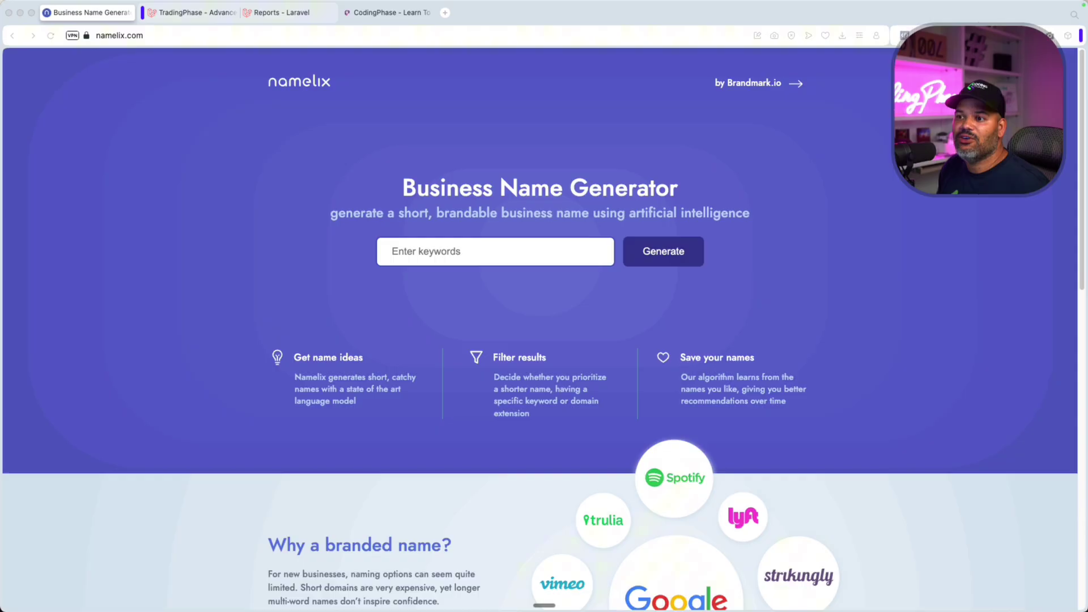
Enter the keywords 'web design, services, web development' and generate names.
left_click(505, 248)
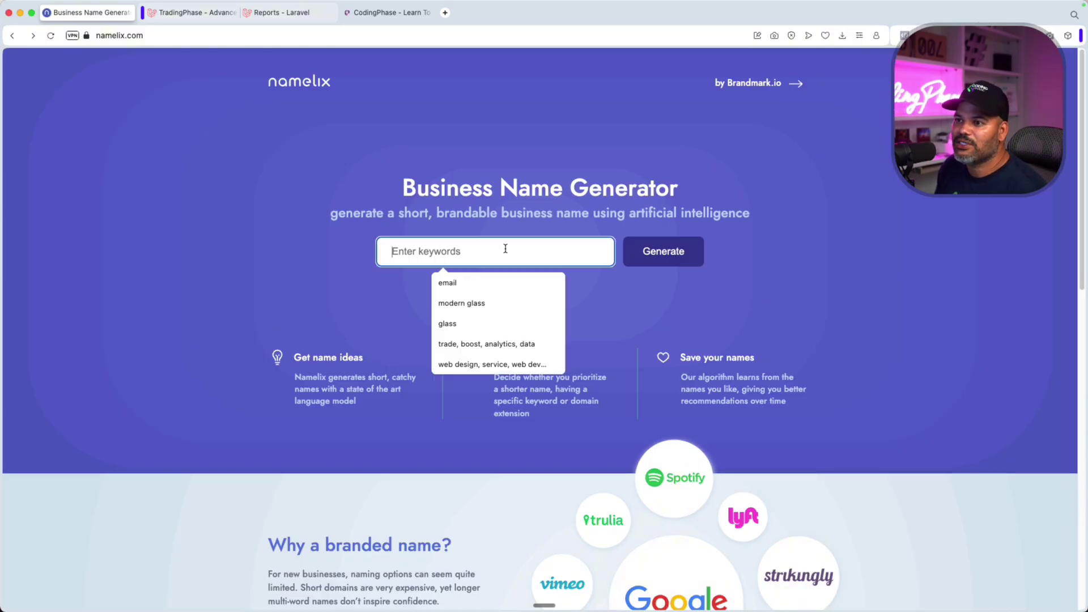
type("web design, servi")
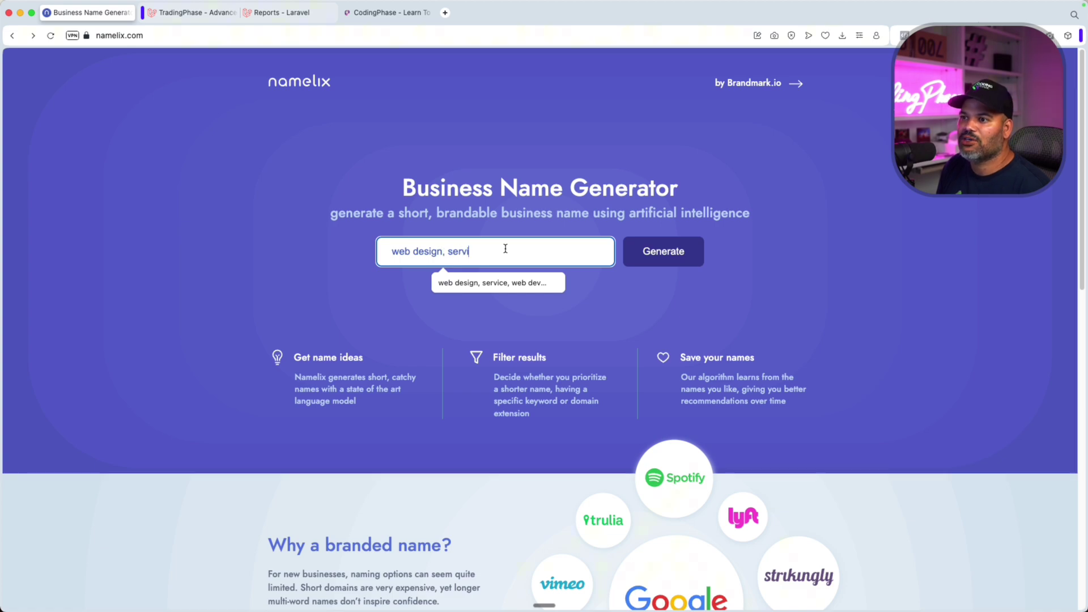
type("s,")
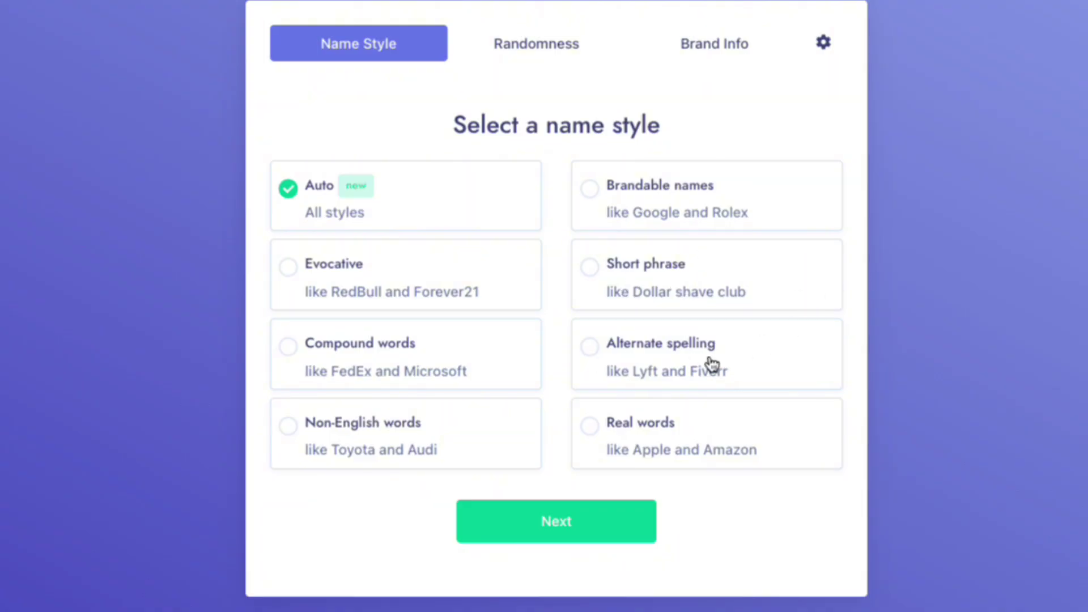
Continue with the Auto name style and Medium randomness to reach Brand info.
left_click(627, 522)
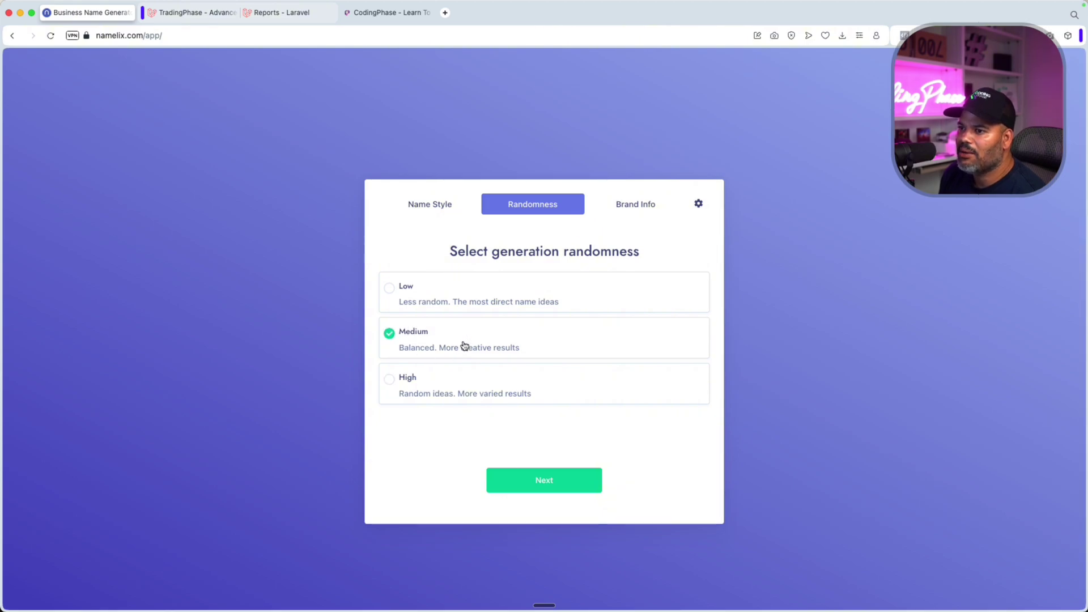
left_click(574, 481)
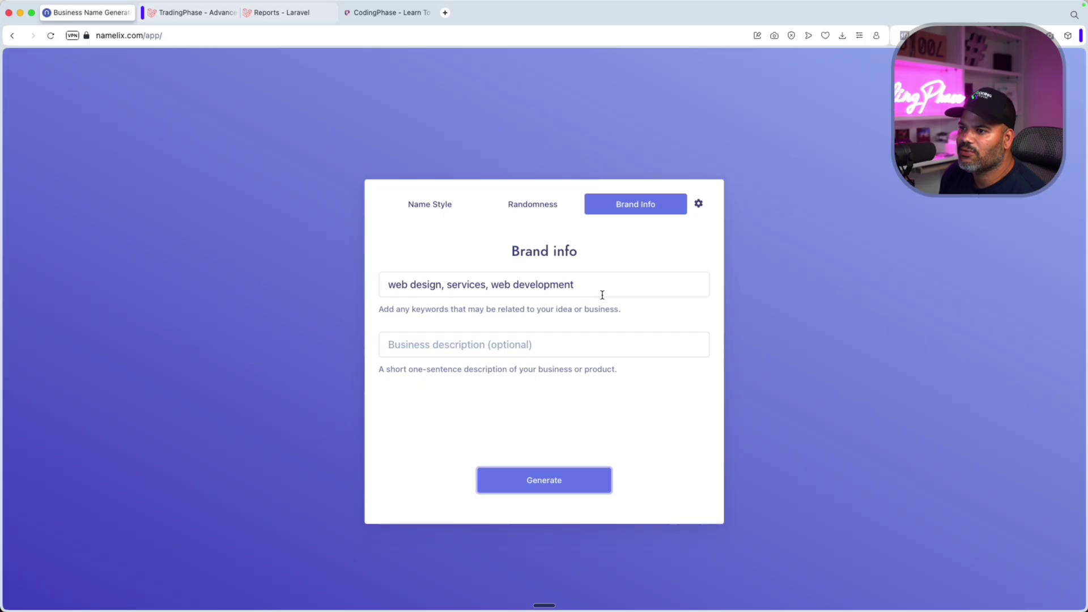
Describe the business as creating online websites for small business owners and generate name ideas.
left_click(568, 349)
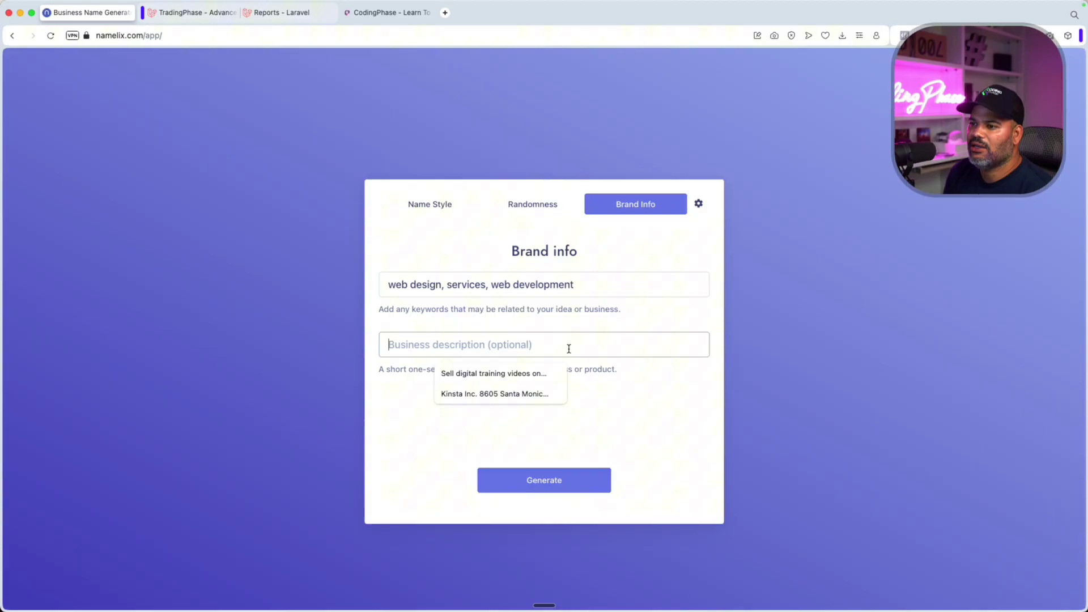
type("I")
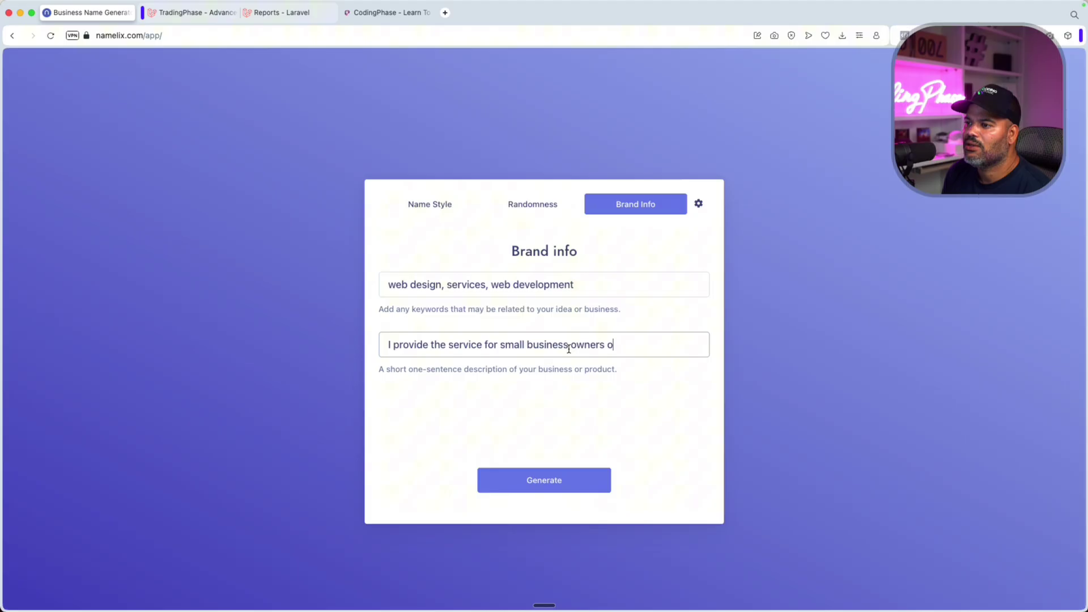
type("f creating the")
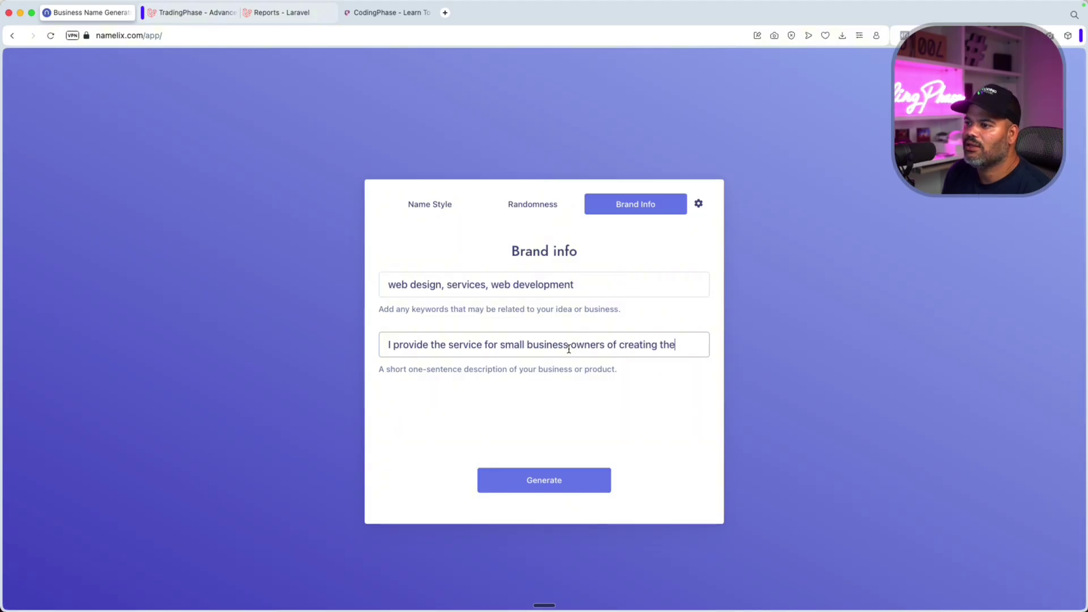
type("online sot")
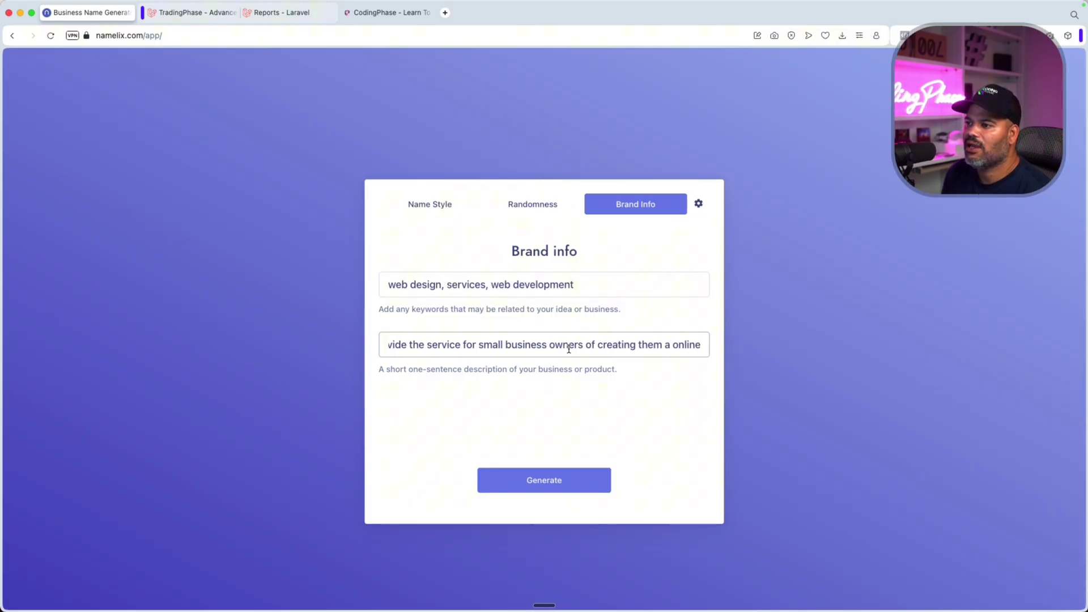
key("BackSpace")
key("BackSpace")
type("tore")
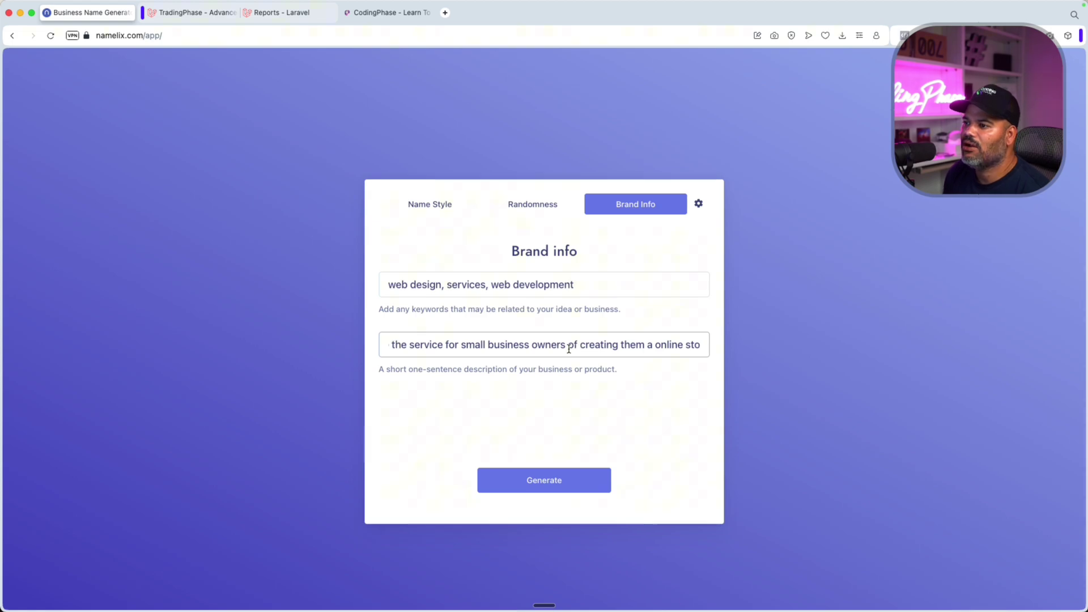
key("BackSpace")
key("BackSpace")
key("BackSpace")
type("website")
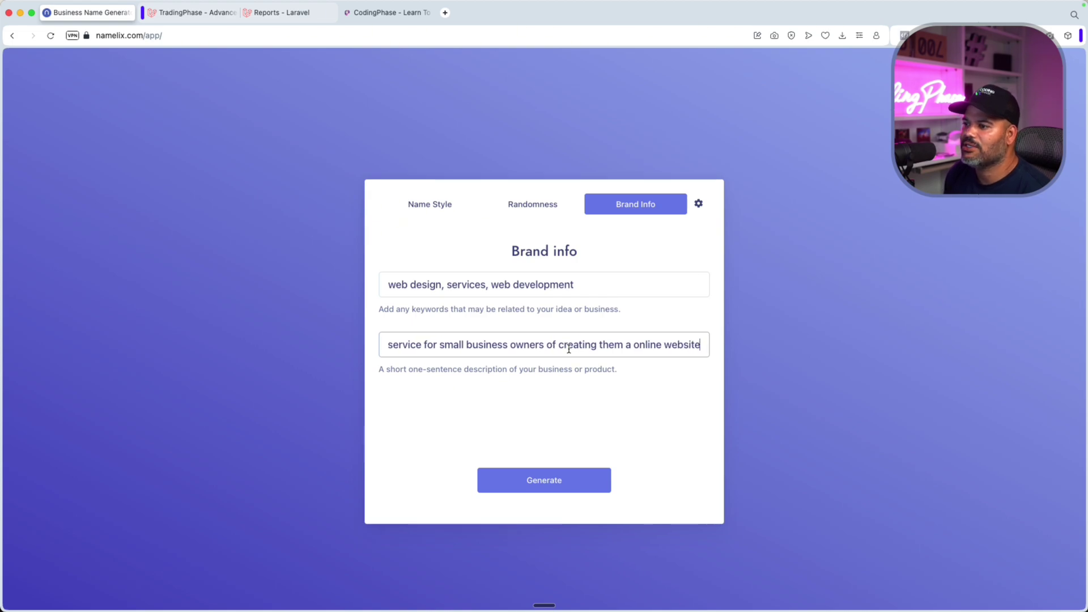
left_click(544, 479)
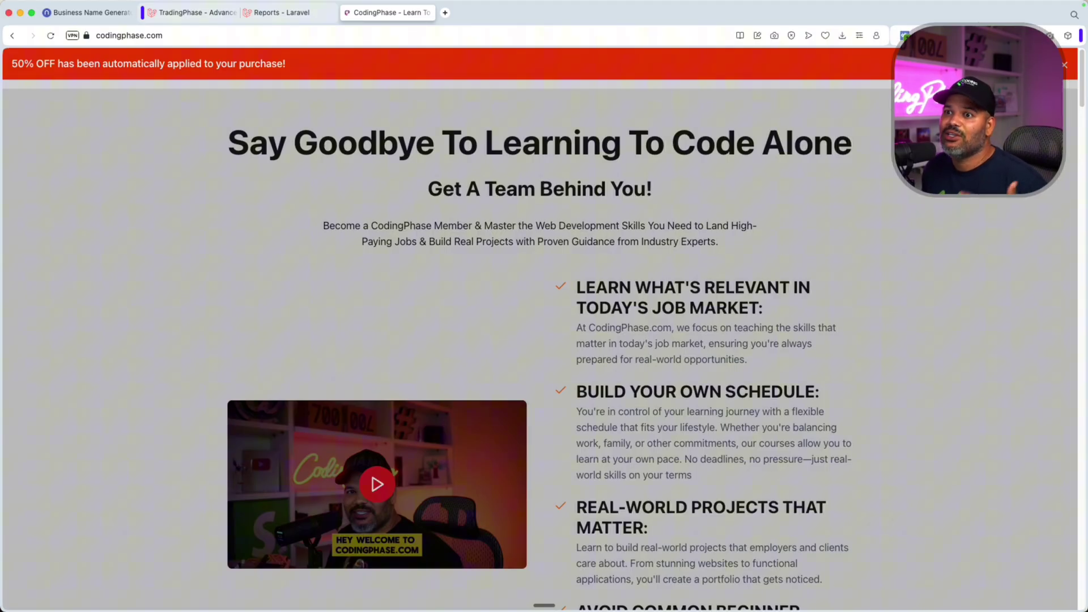
scroll(908, 202, "down", 5)
scroll(908, 201, "down", 5)
scroll(908, 202, "down", 5)
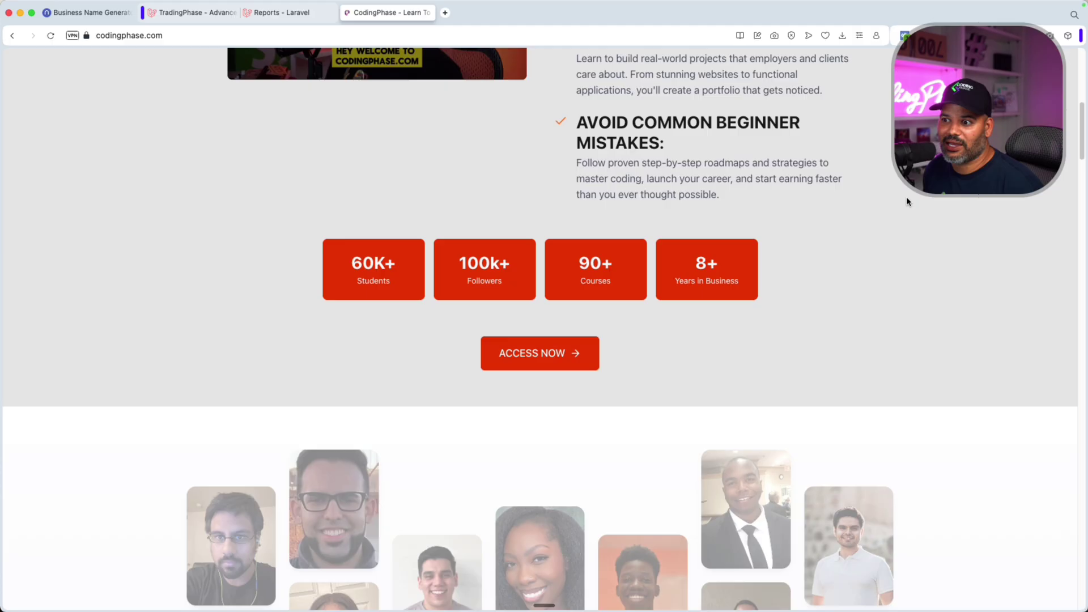
scroll(909, 202, "down", 5)
scroll(908, 201, "down", 5)
scroll(908, 198, "down", 5)
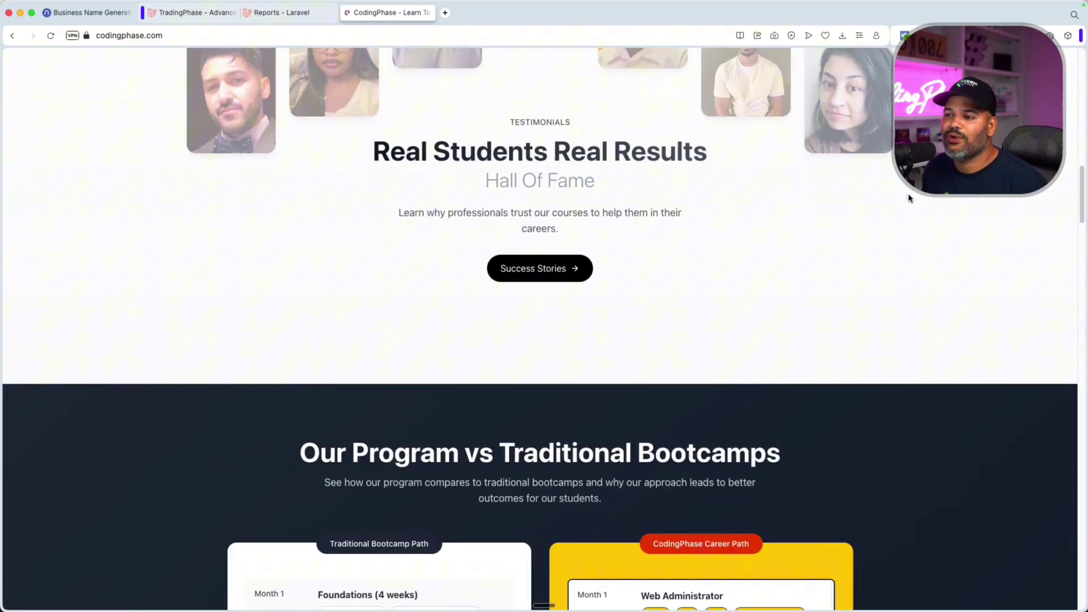
scroll(908, 198, "down", 3)
scroll(908, 199, "down", 5)
scroll(909, 198, "down", 3)
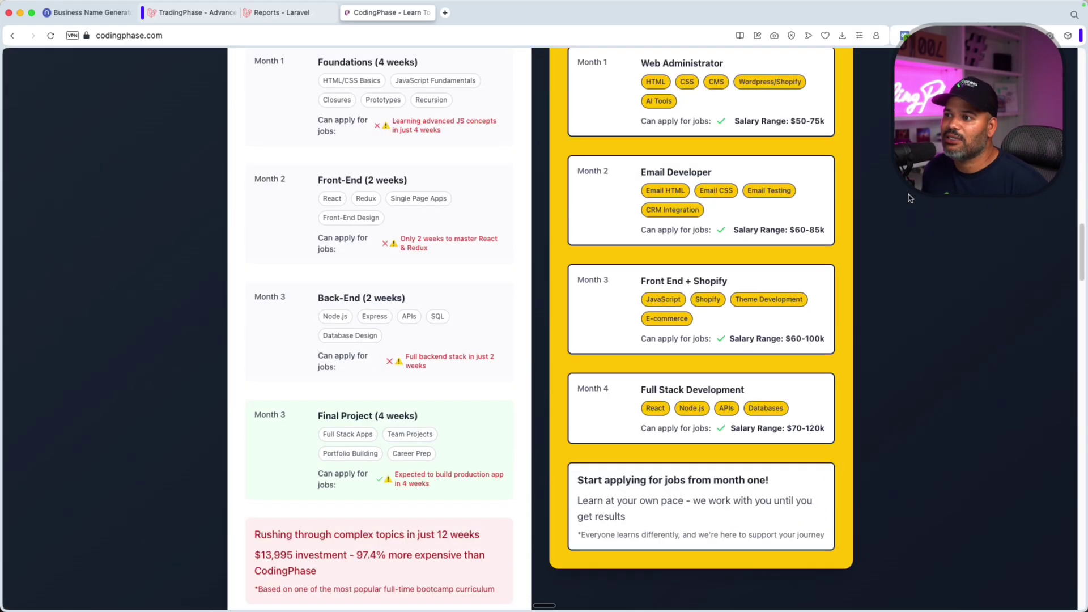
scroll(908, 198, "up", 1)
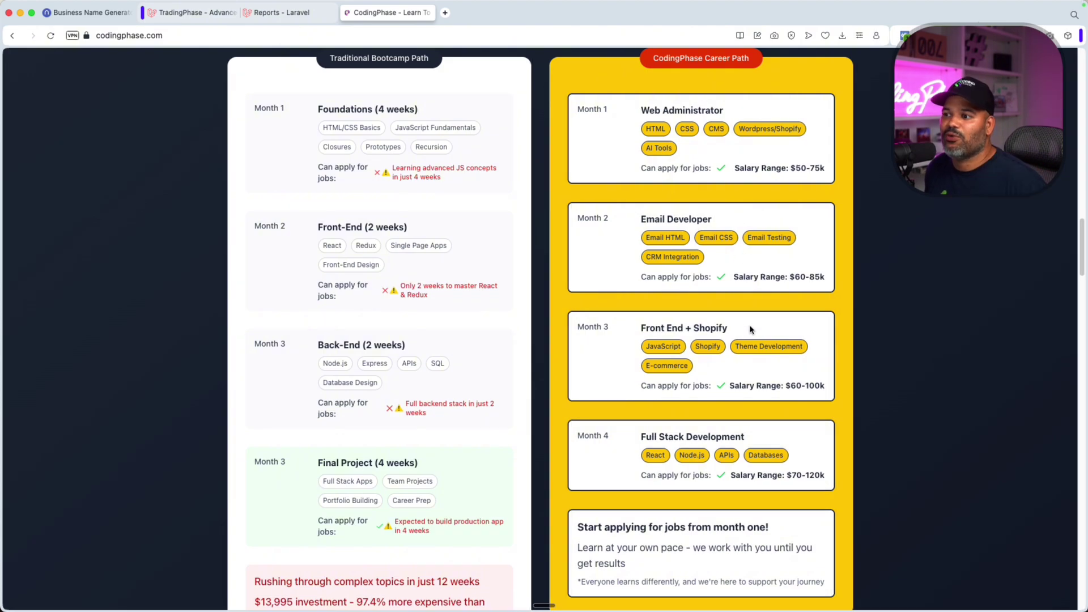
scroll(751, 328, "down", 2)
scroll(751, 328, "down", 3)
scroll(752, 328, "down", 4)
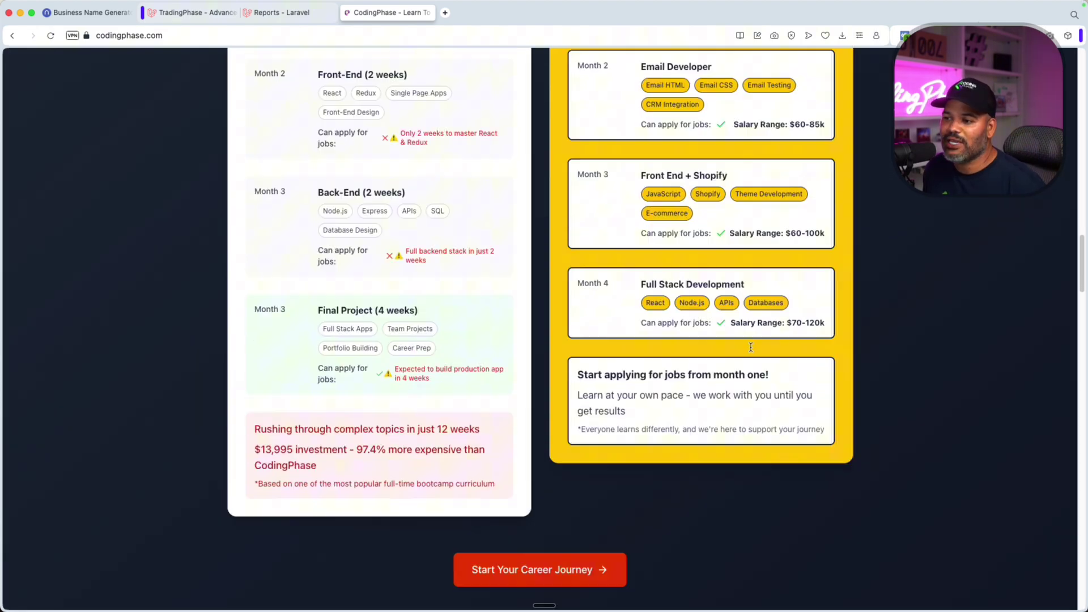
scroll(752, 329, "down", 5)
scroll(752, 329, "down", 4)
scroll(752, 339, "down", 5)
scroll(752, 338, "down", 4)
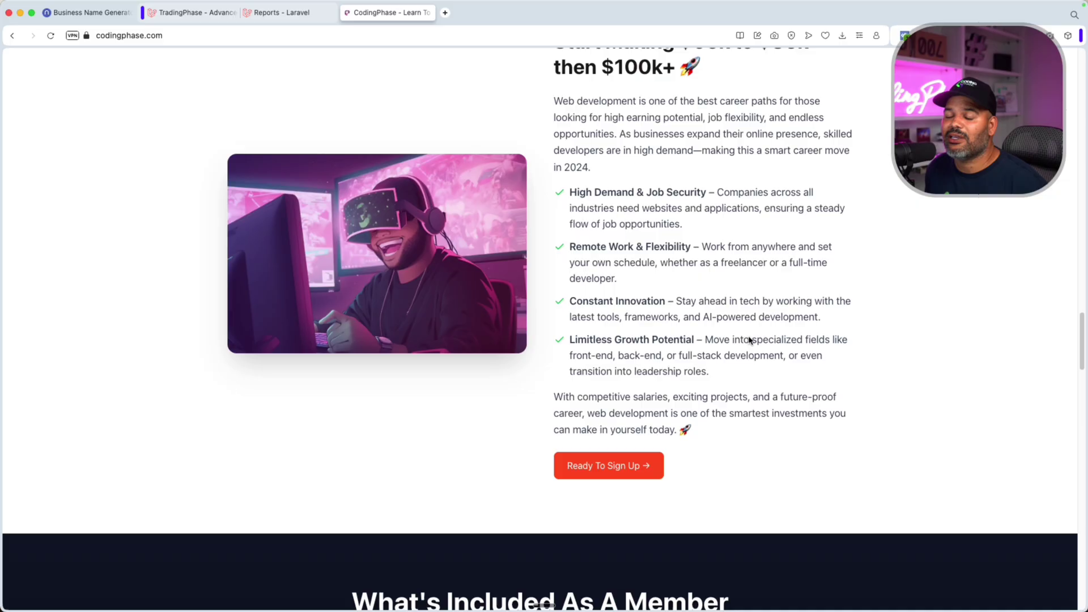
scroll(752, 339, "down", 3)
scroll(751, 340, "down", 1)
scroll(749, 341, "down", 2)
scroll(749, 340, "down", 2)
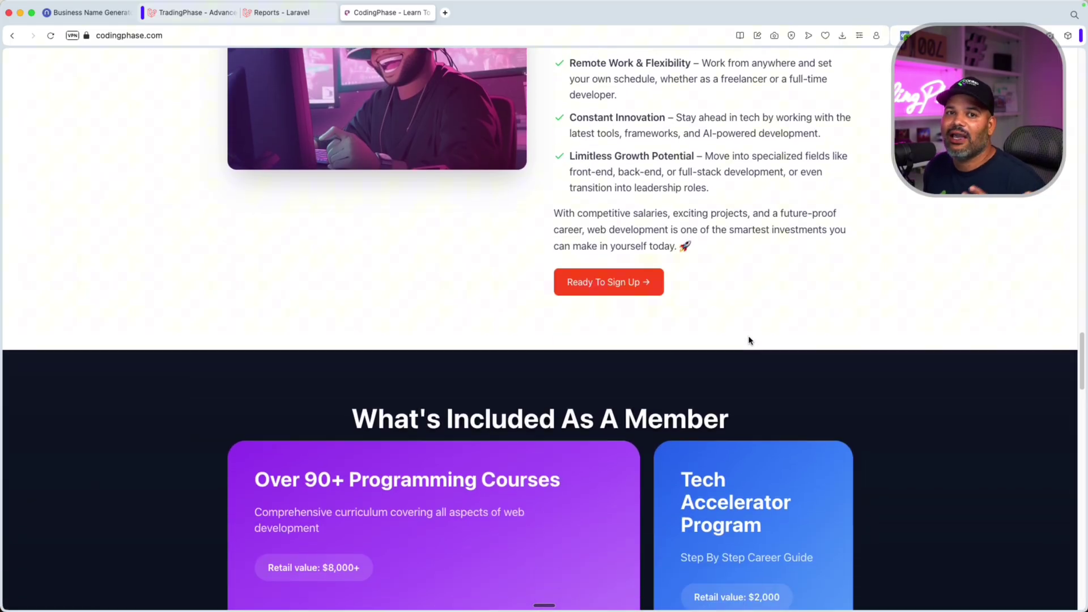
scroll(749, 340, "down", 5)
scroll(749, 340, "down", 3)
scroll(749, 340, "down", 2)
scroll(749, 340, "down", 1)
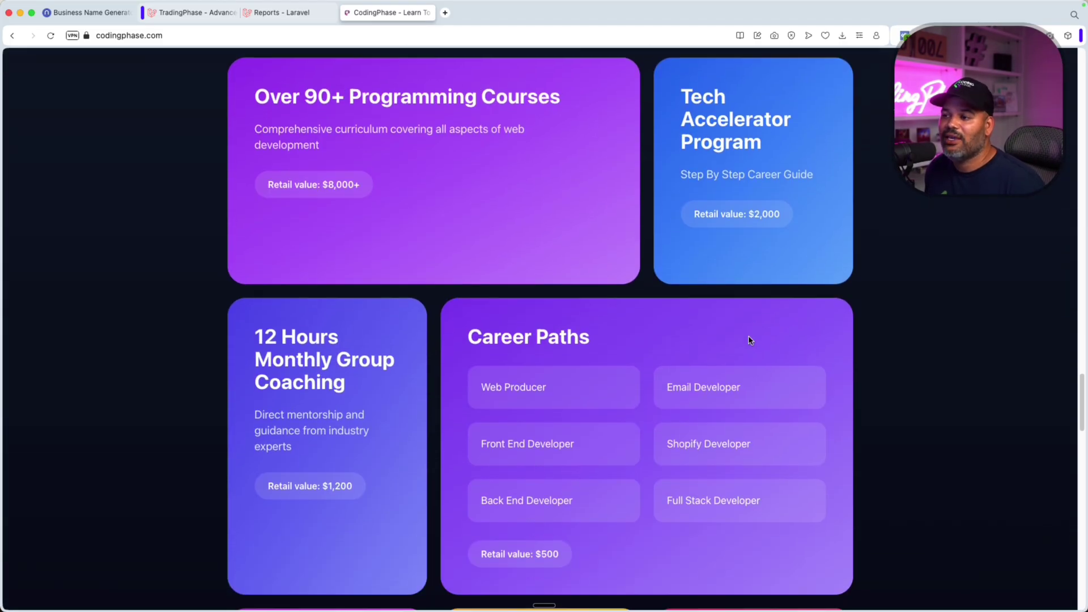
scroll(749, 340, "down", 1)
scroll(749, 340, "down", 4)
scroll(748, 341, "down", 3)
scroll(749, 340, "down", 3)
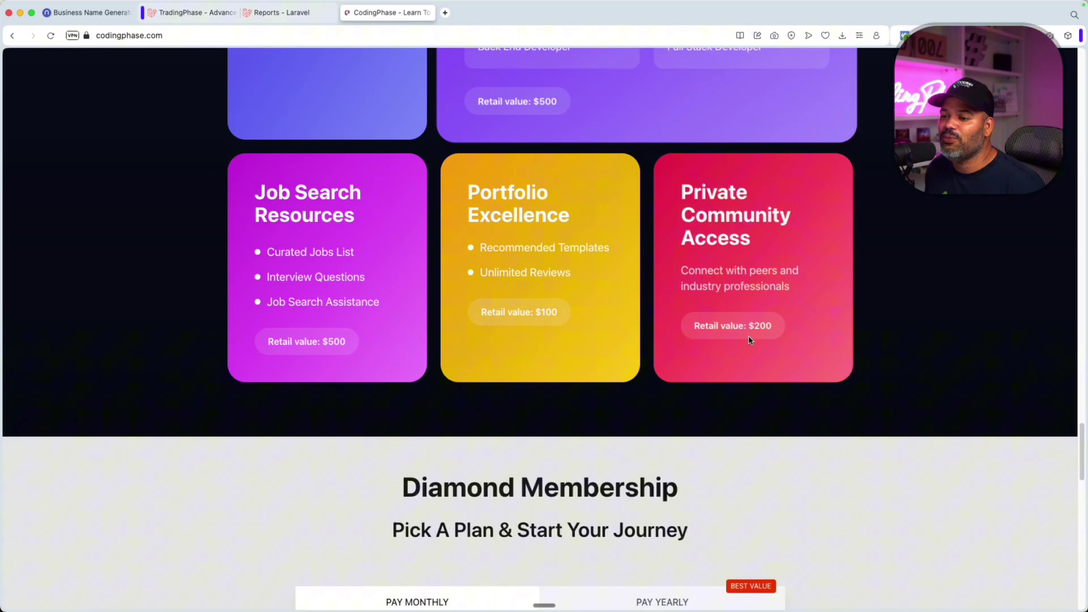
scroll(749, 340, "up", 1)
scroll(749, 340, "down", 3)
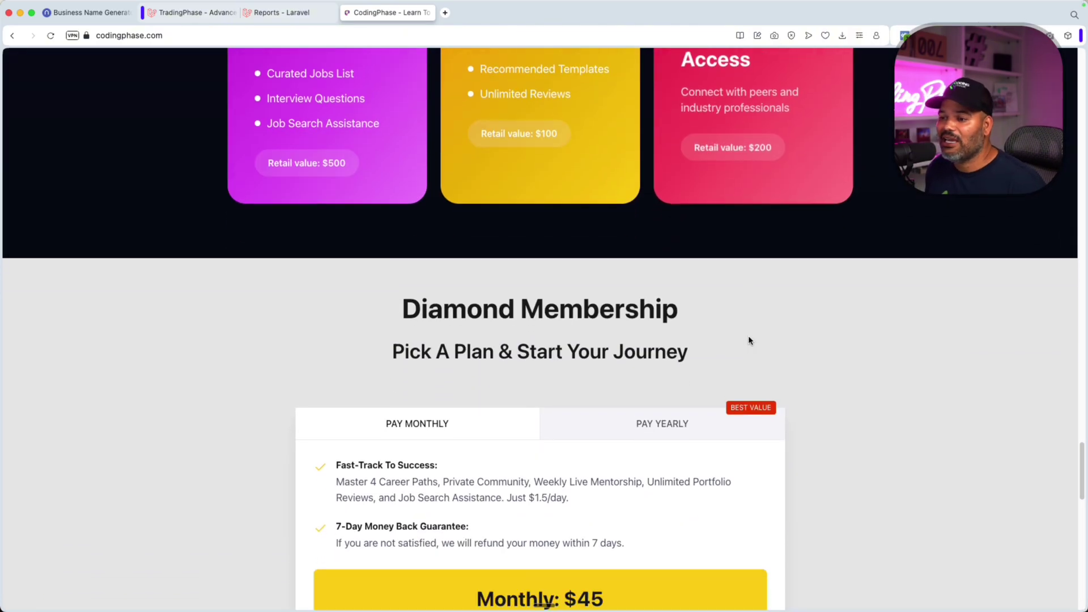
scroll(749, 340, "down", 2)
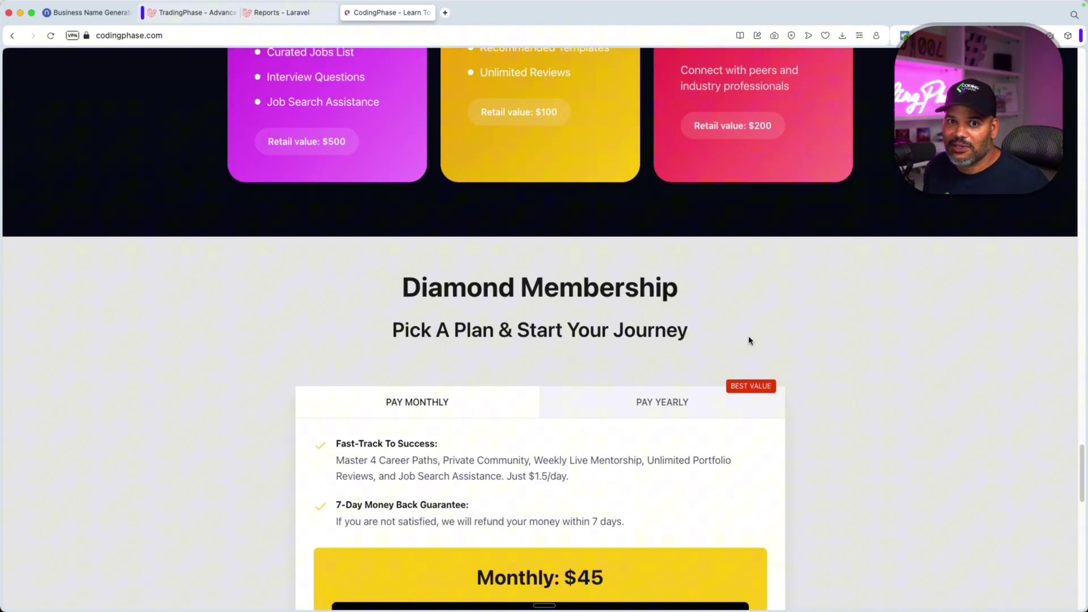
scroll(749, 340, "down", 1)
scroll(750, 341, "down", 1)
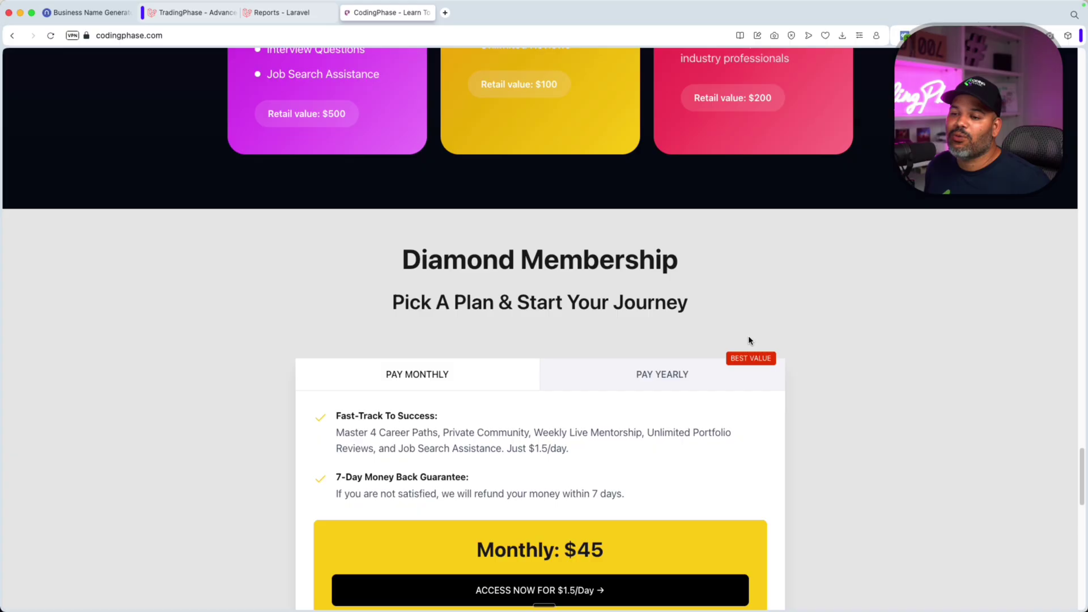
scroll(748, 341, "down", 2)
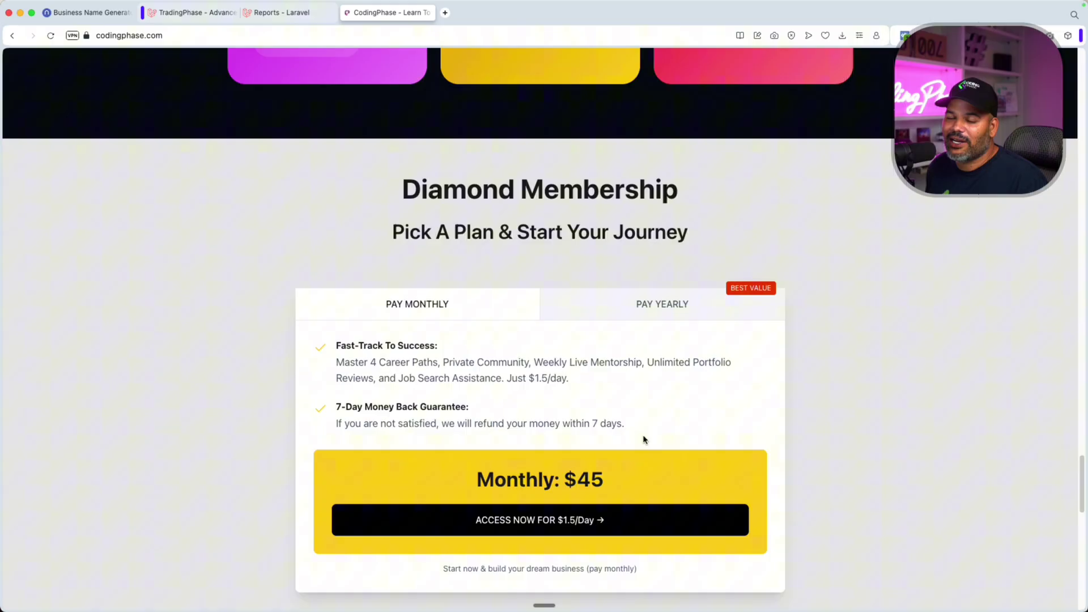
Show the Diamond Membership yearly plan at $183.
left_click(647, 320)
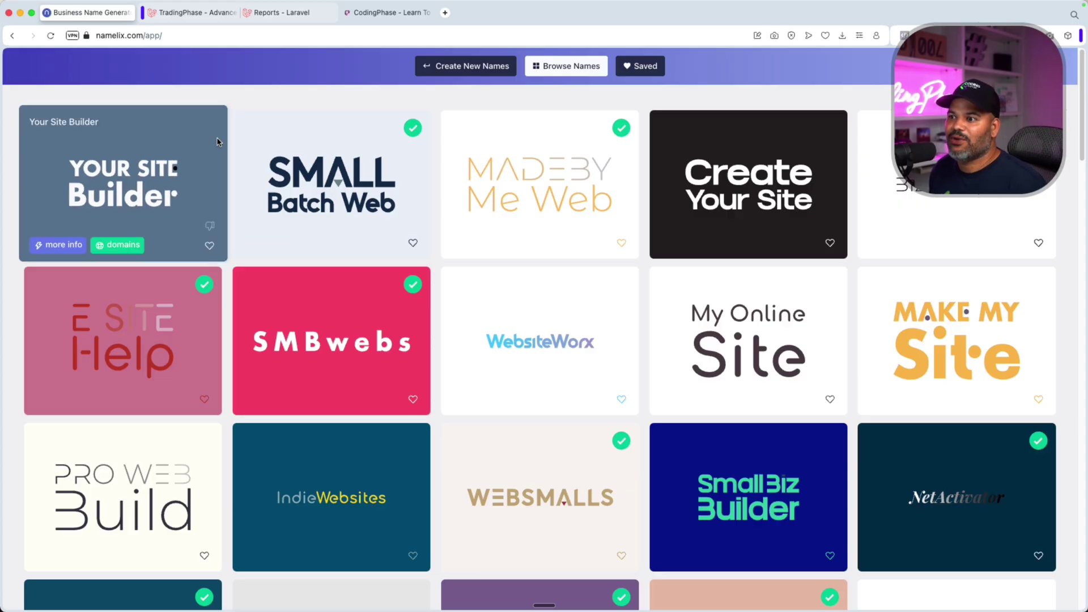
scroll(211, 158, "down", 5)
scroll(211, 157, "down", 3)
scroll(212, 157, "up", 5)
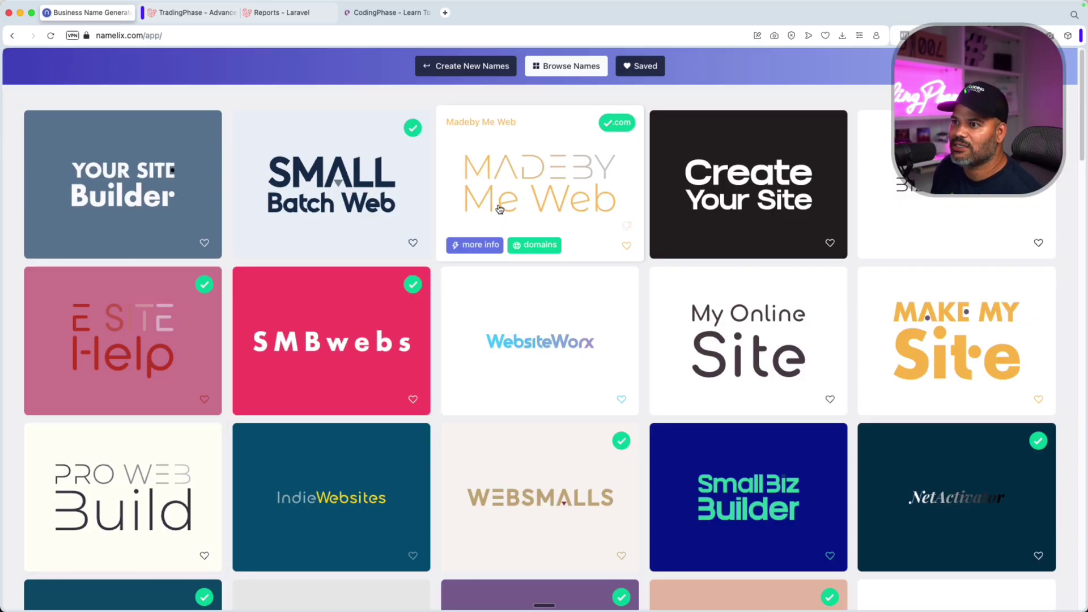
View the Madeby Me Web details with AI feedback, domains and similar logos.
left_click(475, 245)
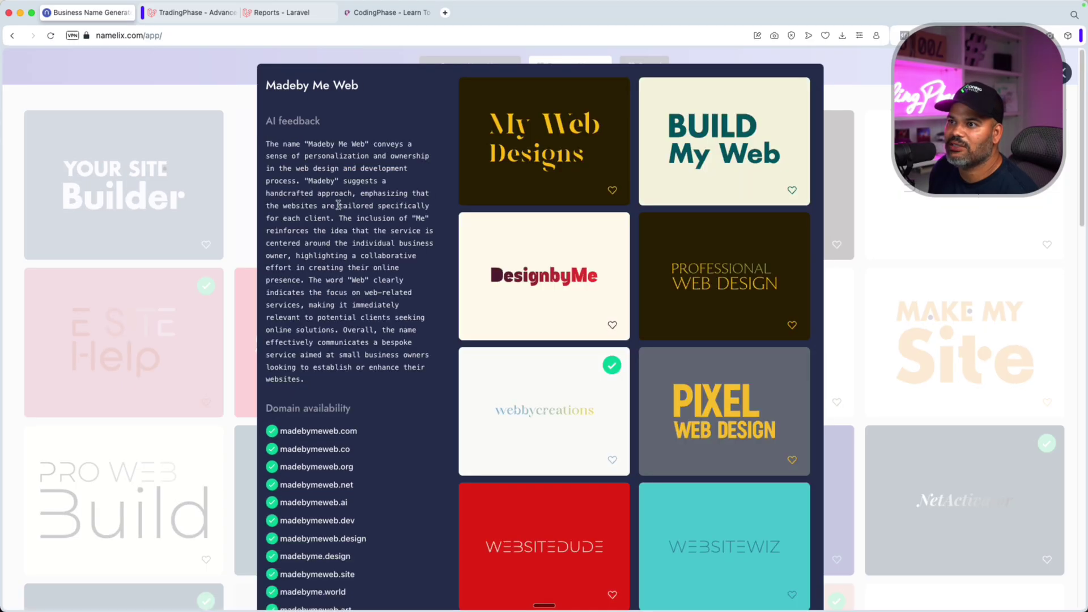
scroll(353, 461, "down", 4)
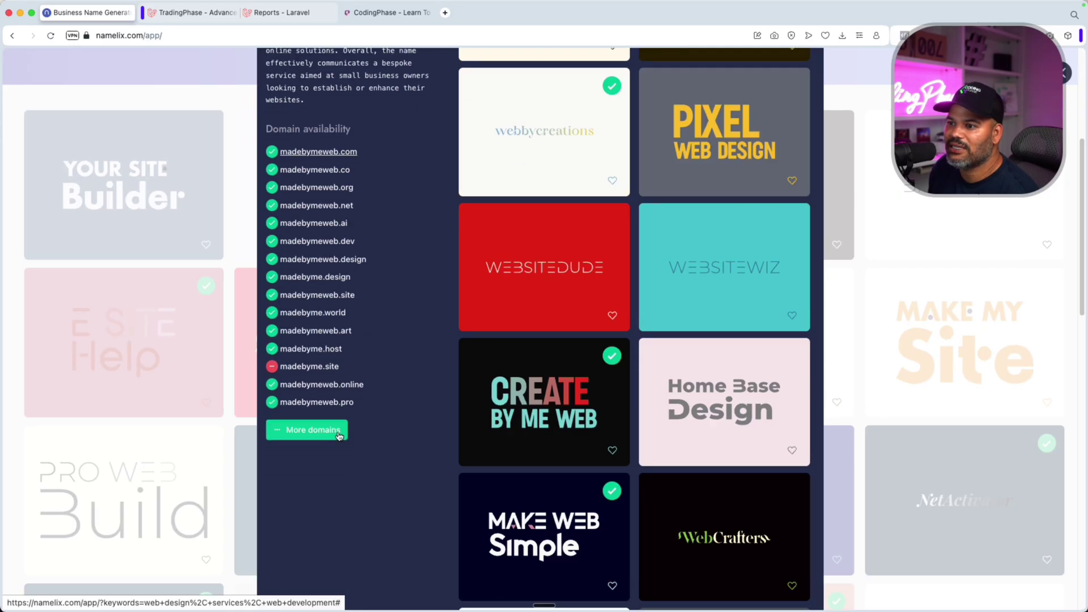
Return to the name grid and check DevelopmentCrush.com availability on Namecheap.
left_click(889, 78)
mouse_move(748, 340)
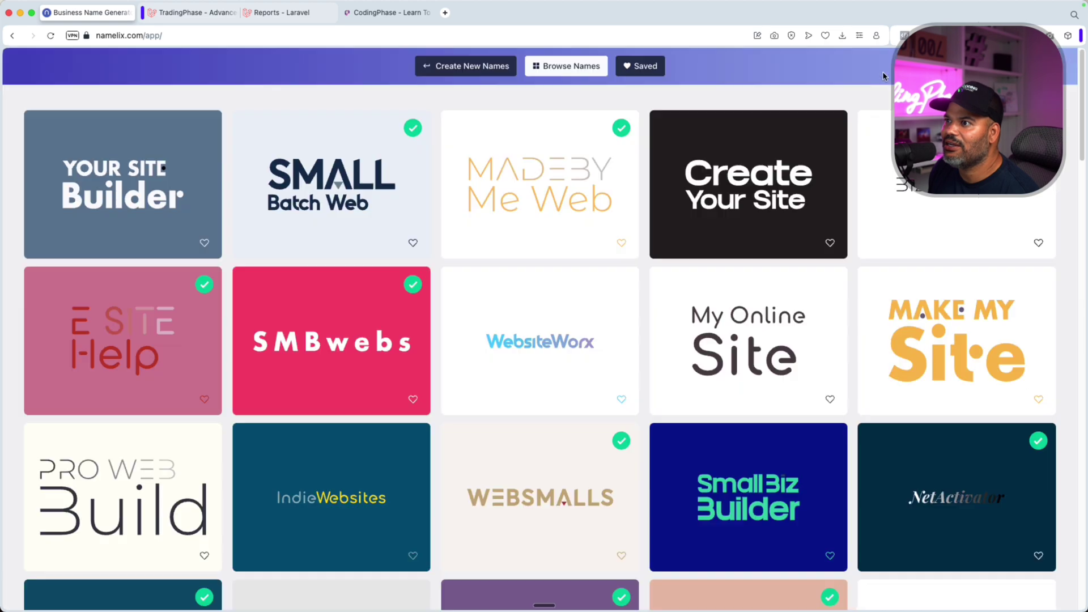
scroll(681, 266, "down", 5)
scroll(638, 255, "down", 3)
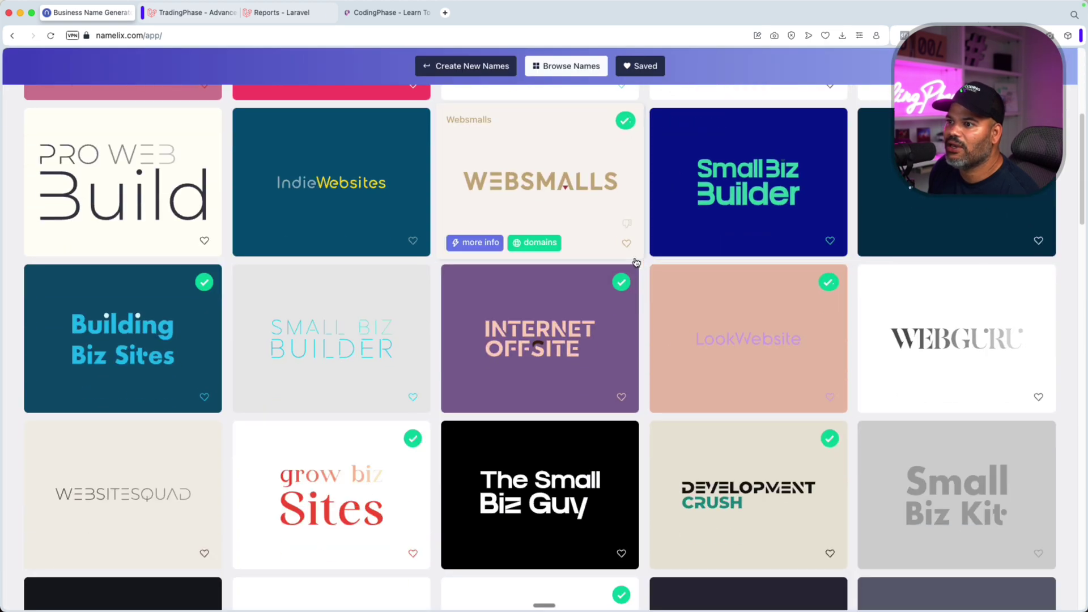
scroll(613, 286, "down", 3)
scroll(613, 287, "down", 5)
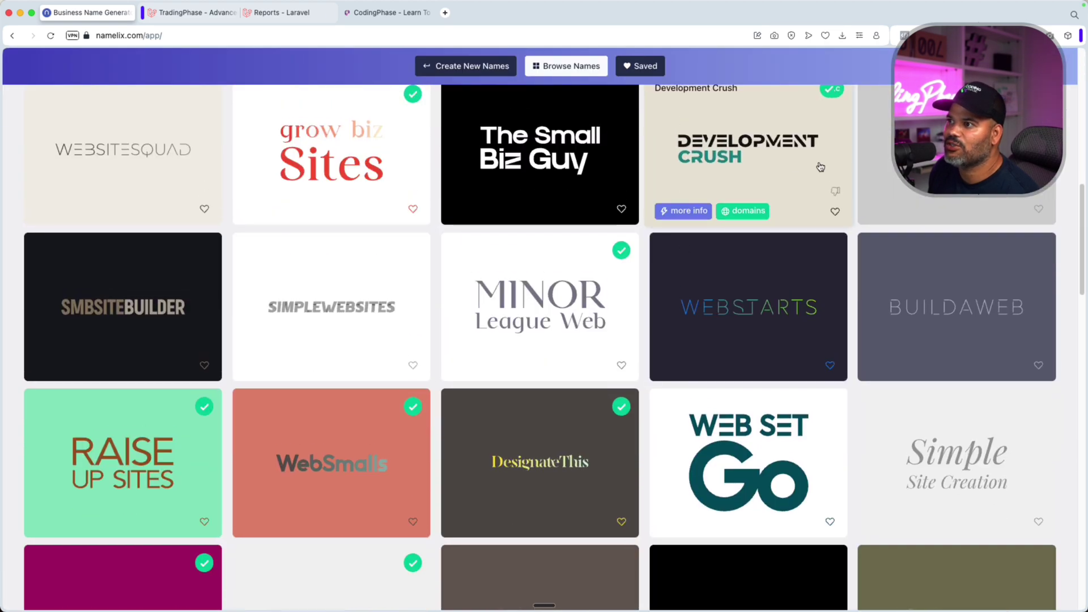
scroll(765, 255, "up", 2)
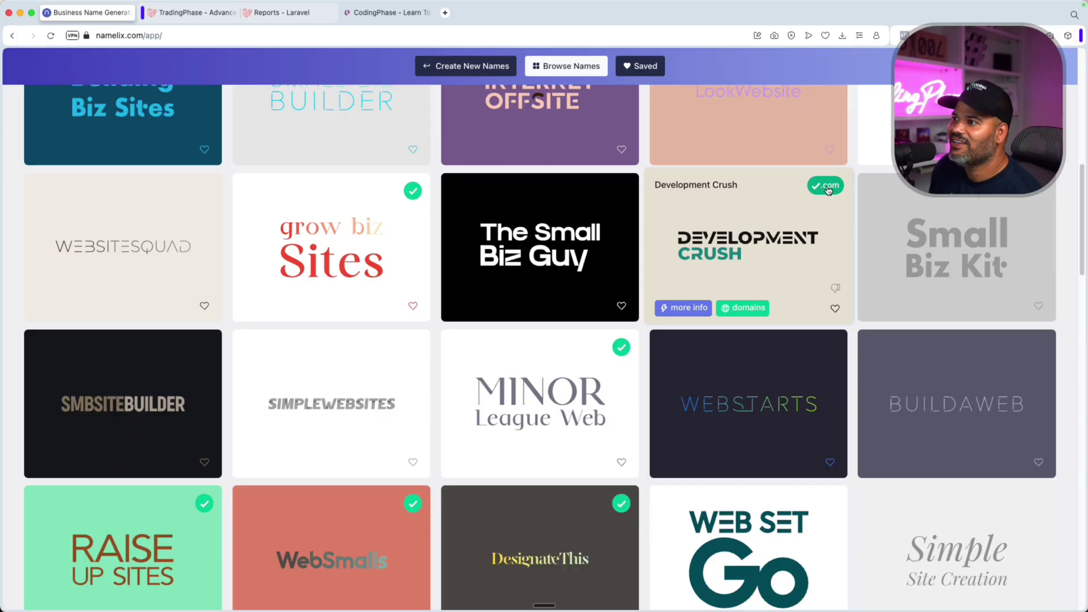
left_click(826, 185)
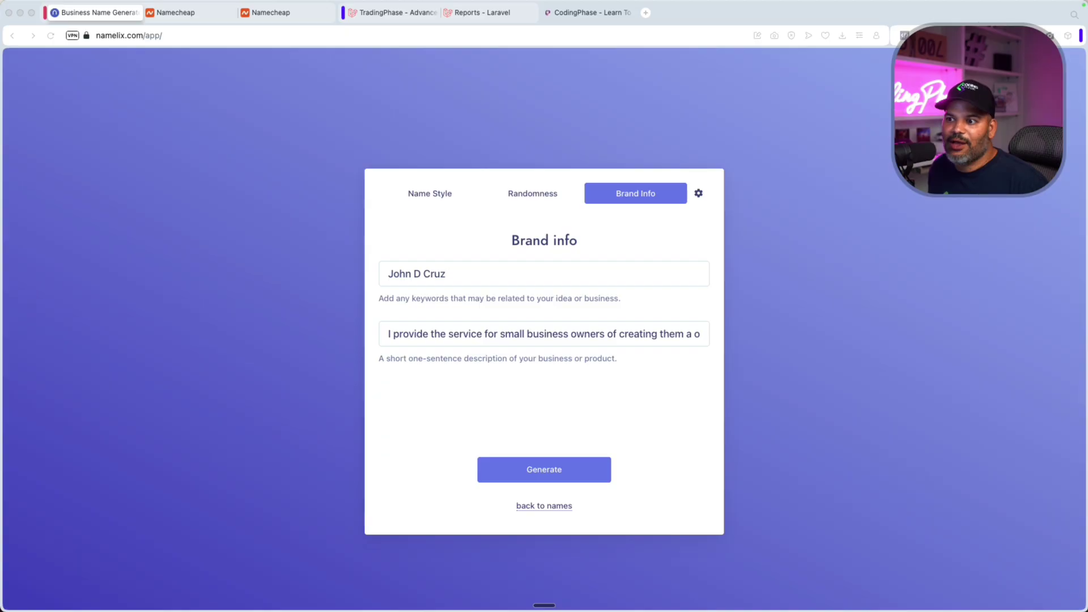
left_click(559, 476)
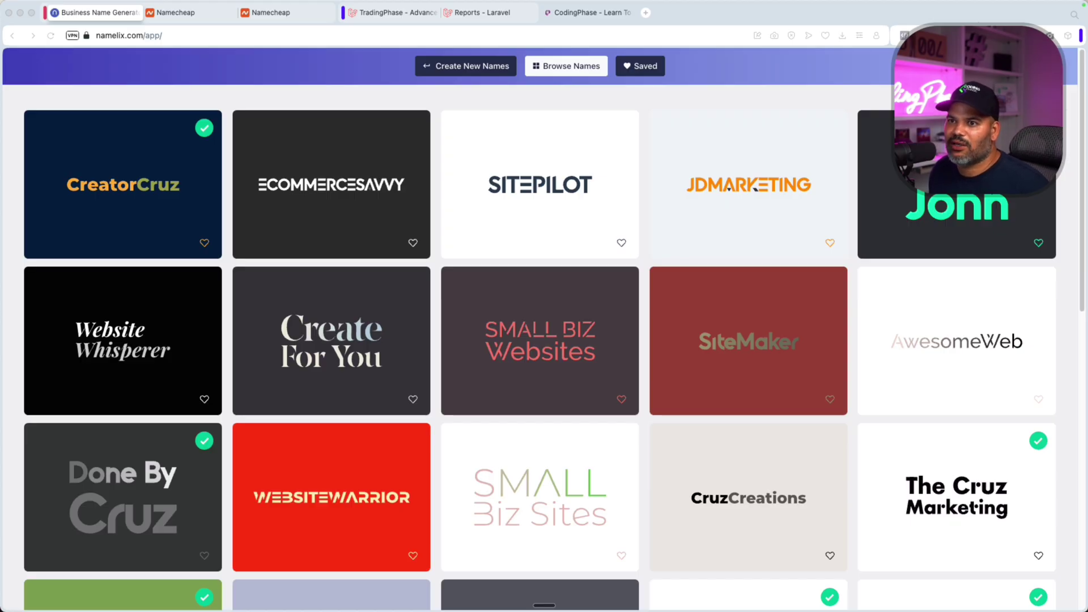
scroll(545, 340, "down", 4)
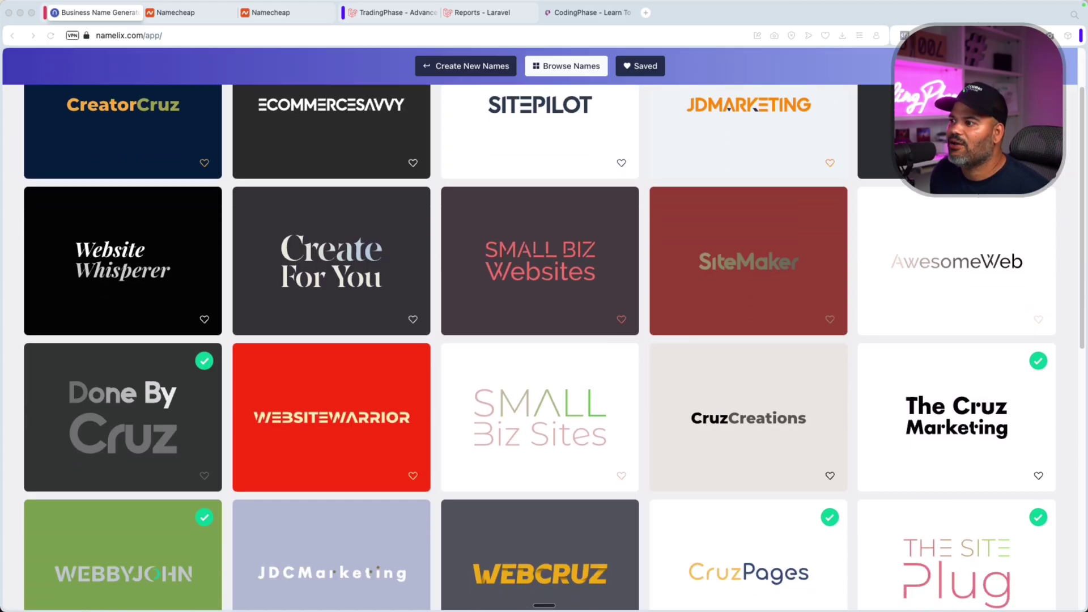
scroll(544, 340, "down", 3)
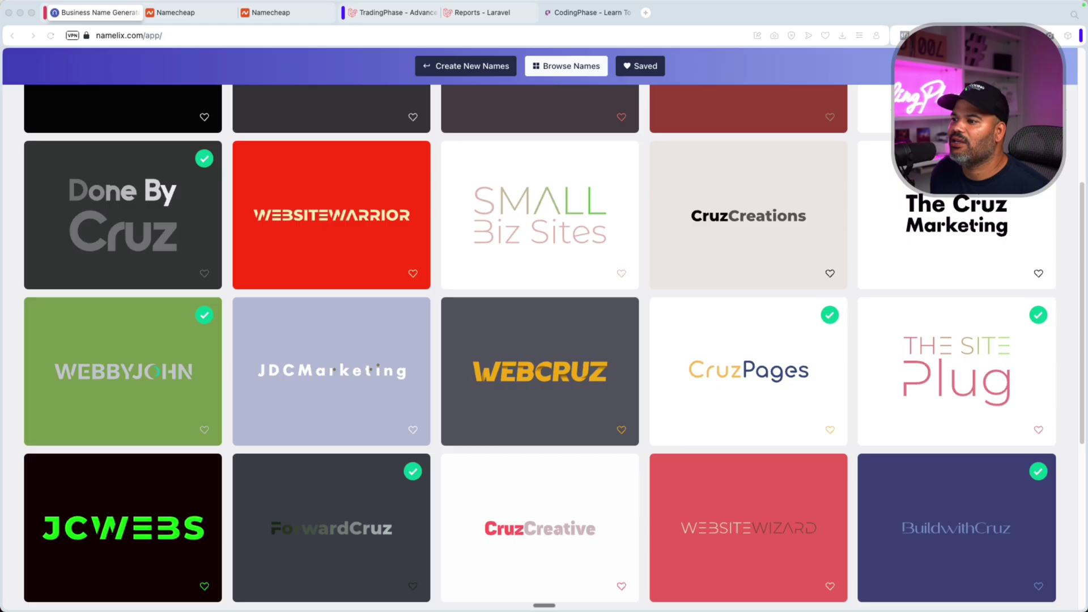
scroll(545, 341, "down", 3)
scroll(544, 341, "down", 3)
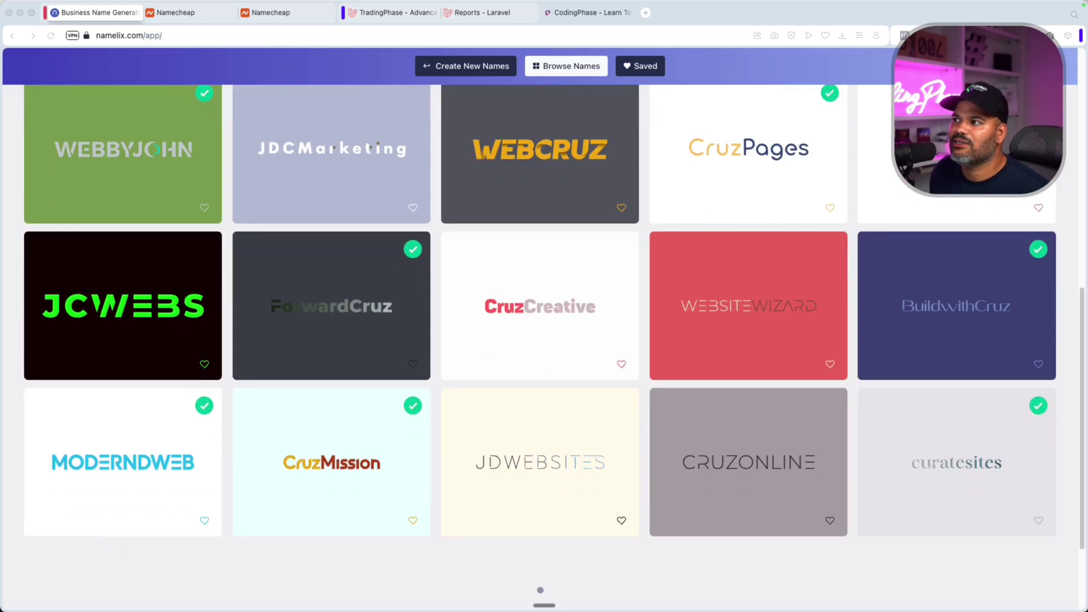
scroll(544, 341, "down", 2)
scroll(544, 340, "down", 2)
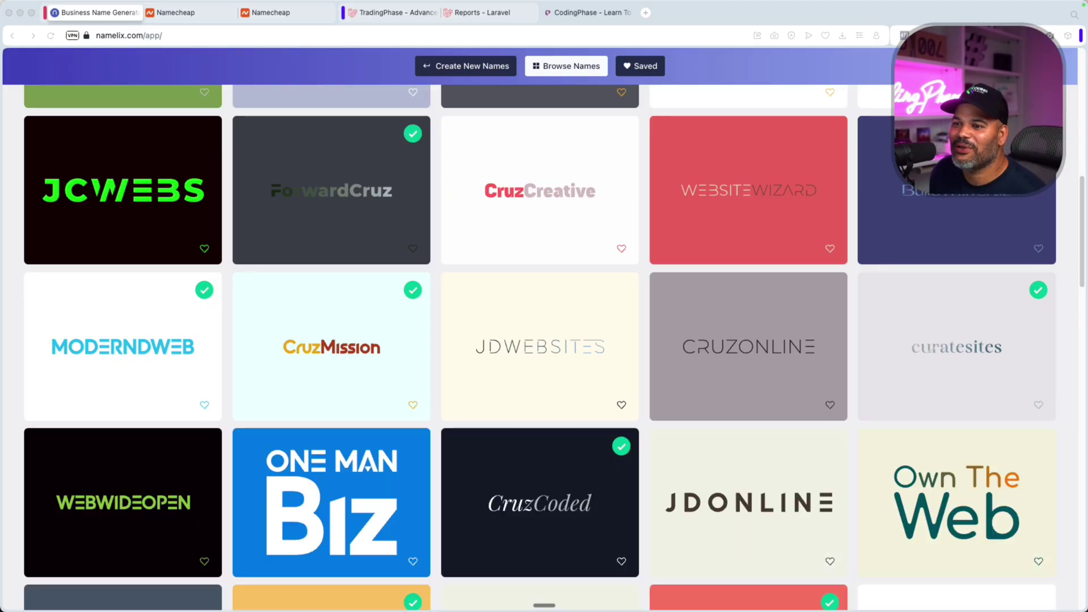
scroll(544, 340, "down", 2)
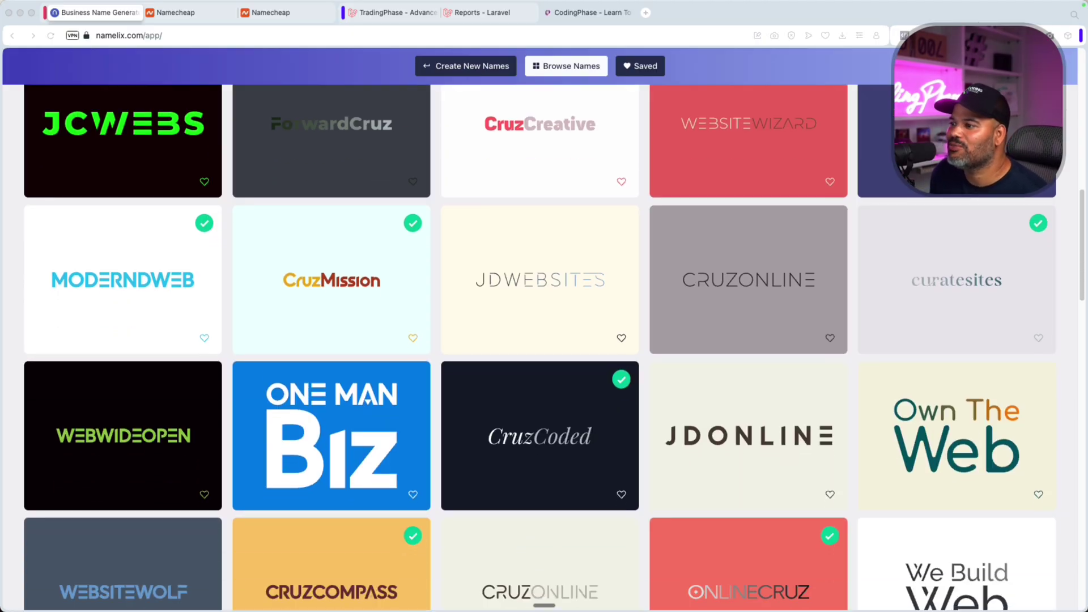
scroll(545, 341, "down", 2)
scroll(544, 340, "down", 3)
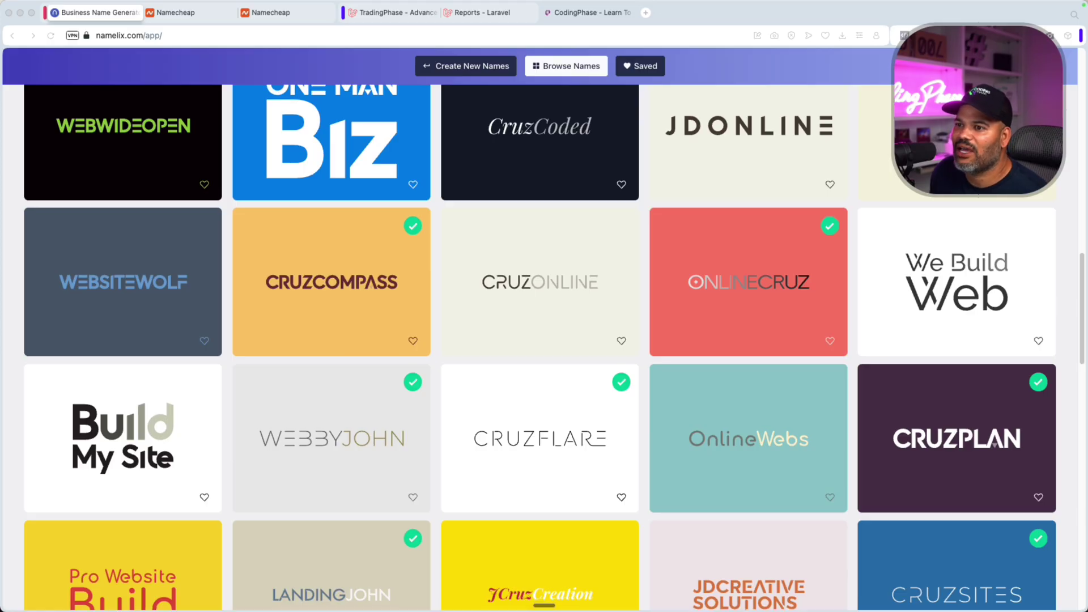
scroll(544, 340, "down", 2)
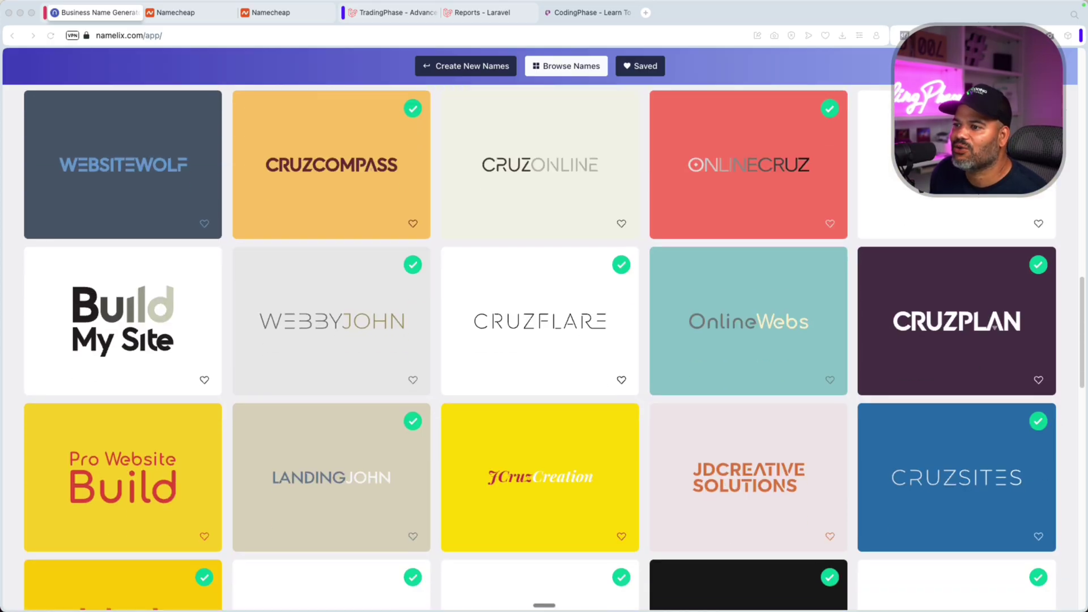
scroll(544, 340, "down", 2)
scroll(544, 340, "down", 2)
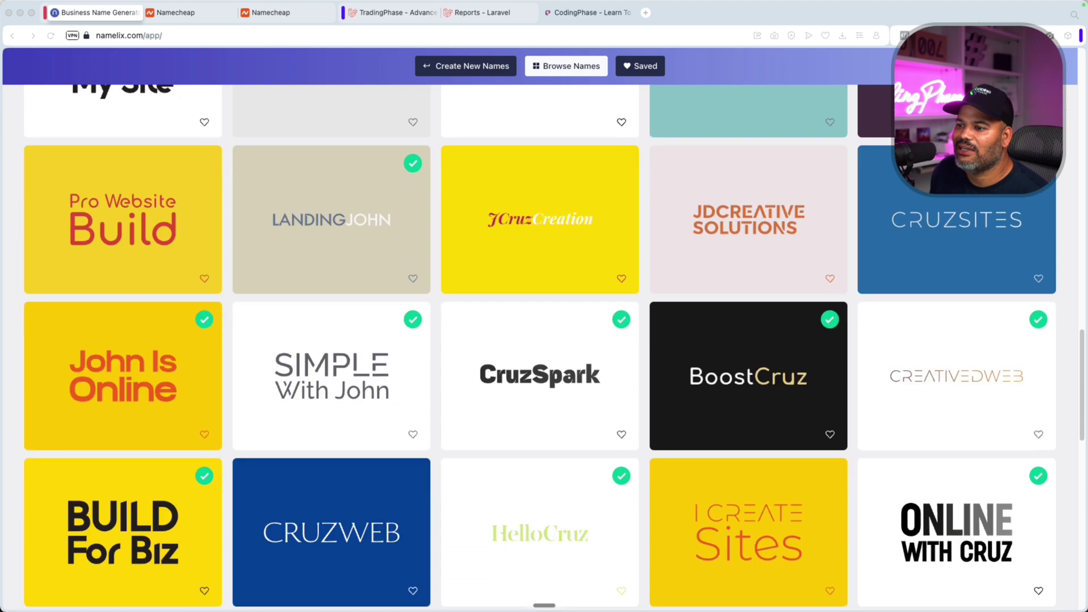
scroll(544, 340, "down", 2)
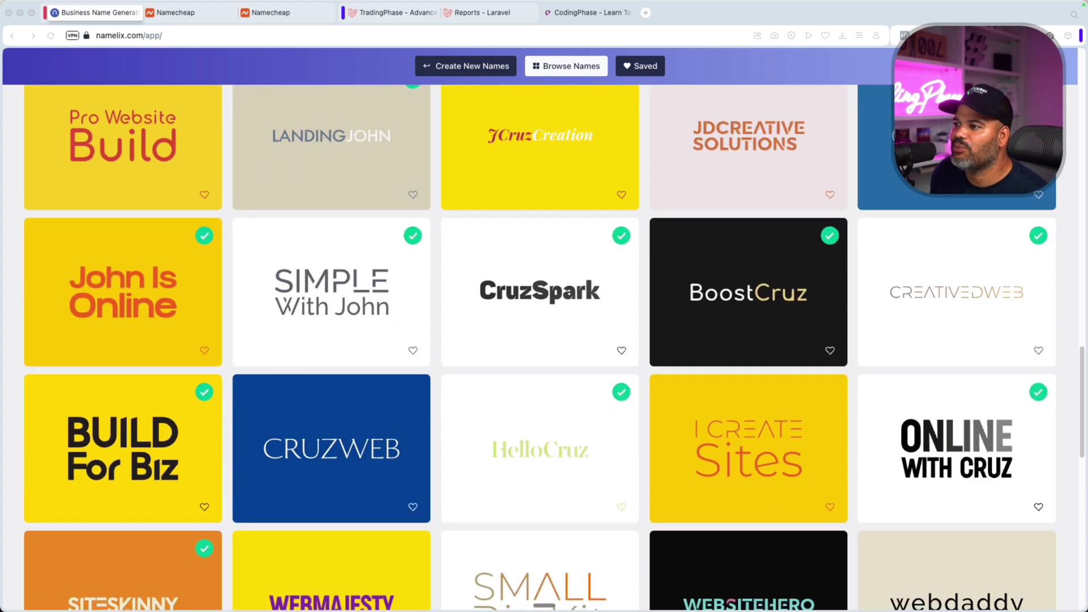
scroll(544, 340, "down", 2)
scroll(545, 340, "down", 2)
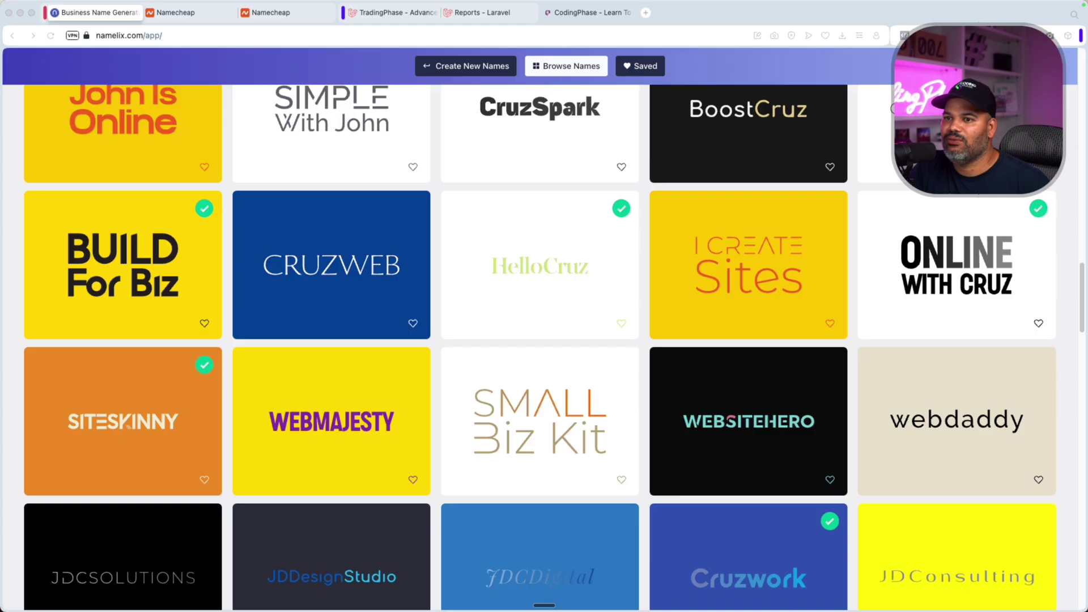
scroll(544, 340, "down", 5)
scroll(544, 340, "down", 2)
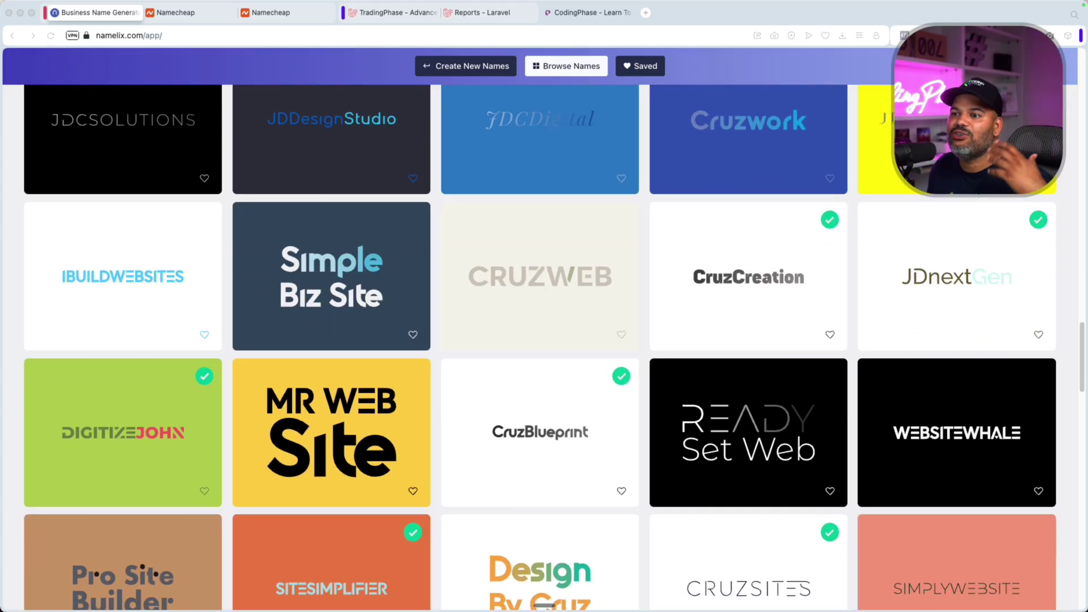
scroll(544, 340, "down", 2)
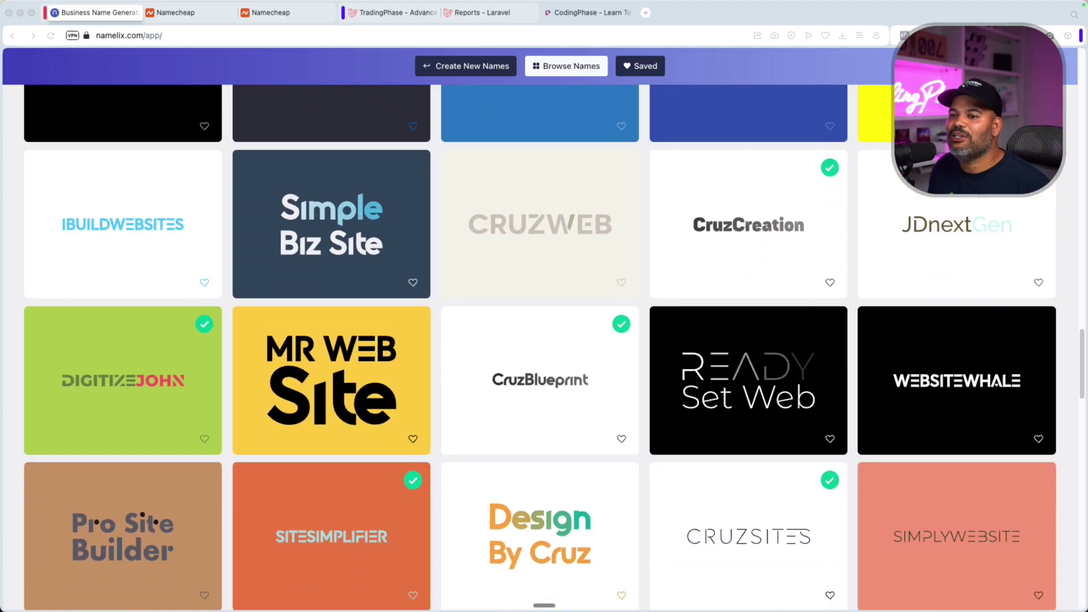
Check CruzBlueprint.com availability with a Namecheap search.
left_click(623, 322)
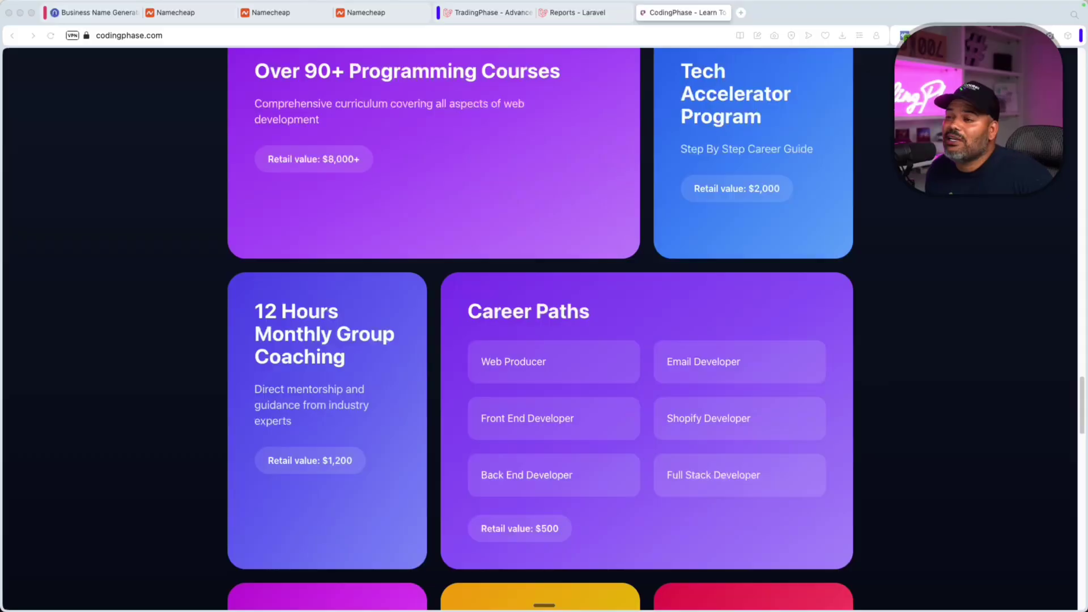
scroll(544, 340, "up", 10)
scroll(545, 340, "up", 10)
scroll(544, 340, "up", 10)
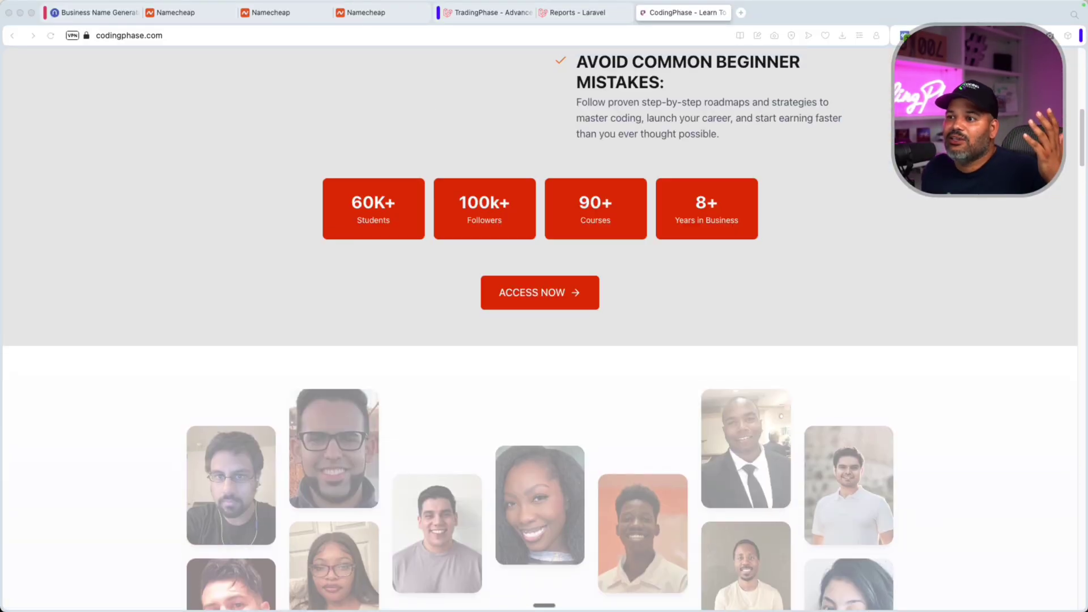
scroll(544, 341, "up", 3)
scroll(544, 341, "up", 5)
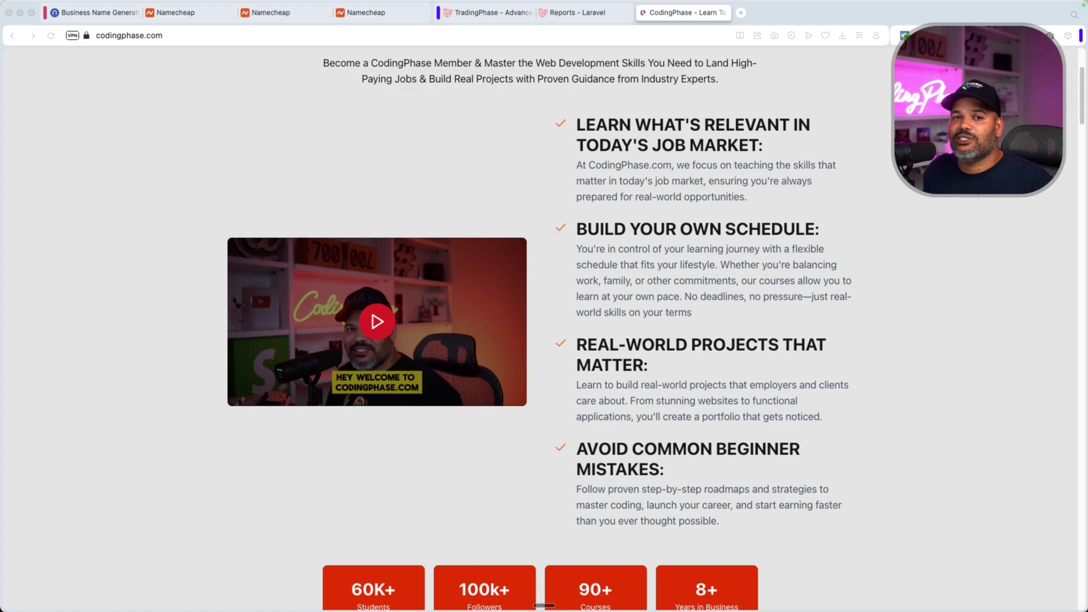
scroll(545, 341, "up", 5)
scroll(544, 340, "up", 3)
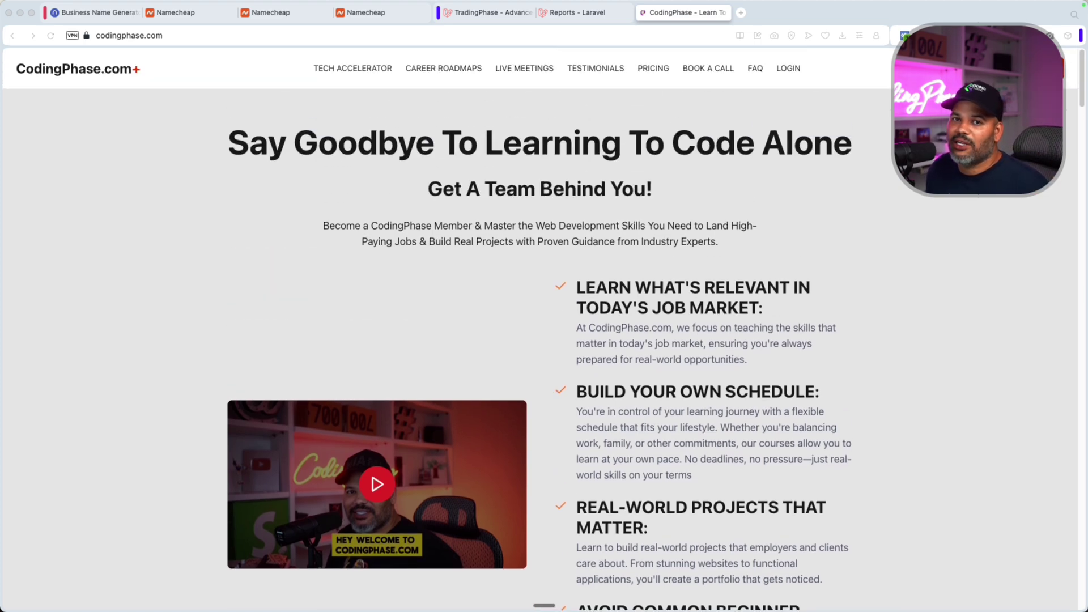